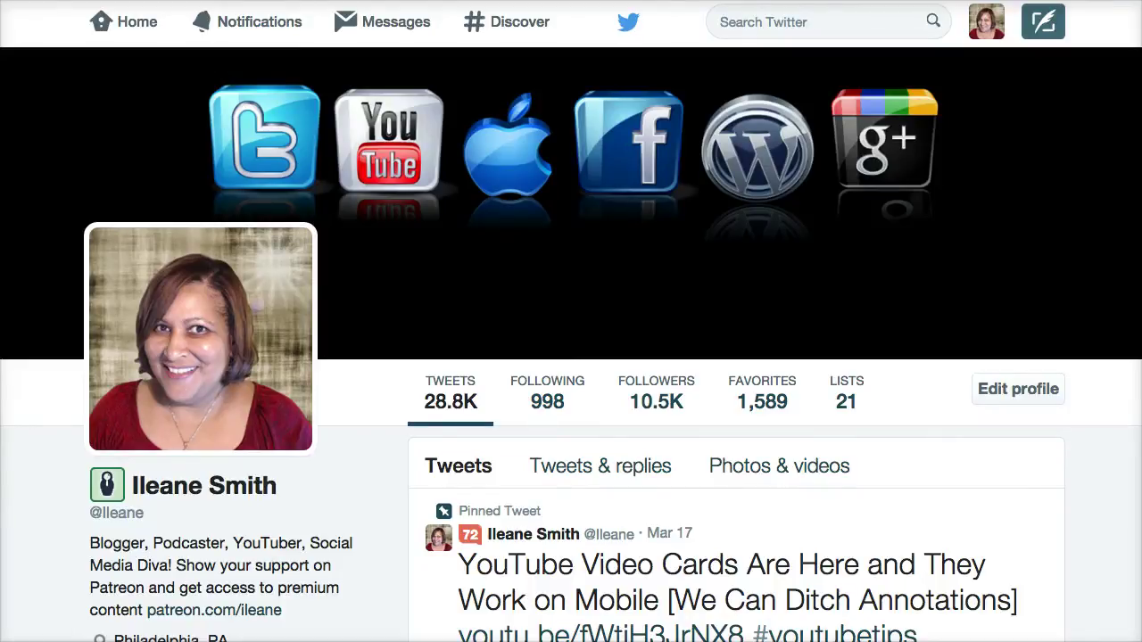
- Scroll the Twitter profile timeline past the image tweets to older posts like the Google Analytics guide
scroll(1008, 534, down, 5)
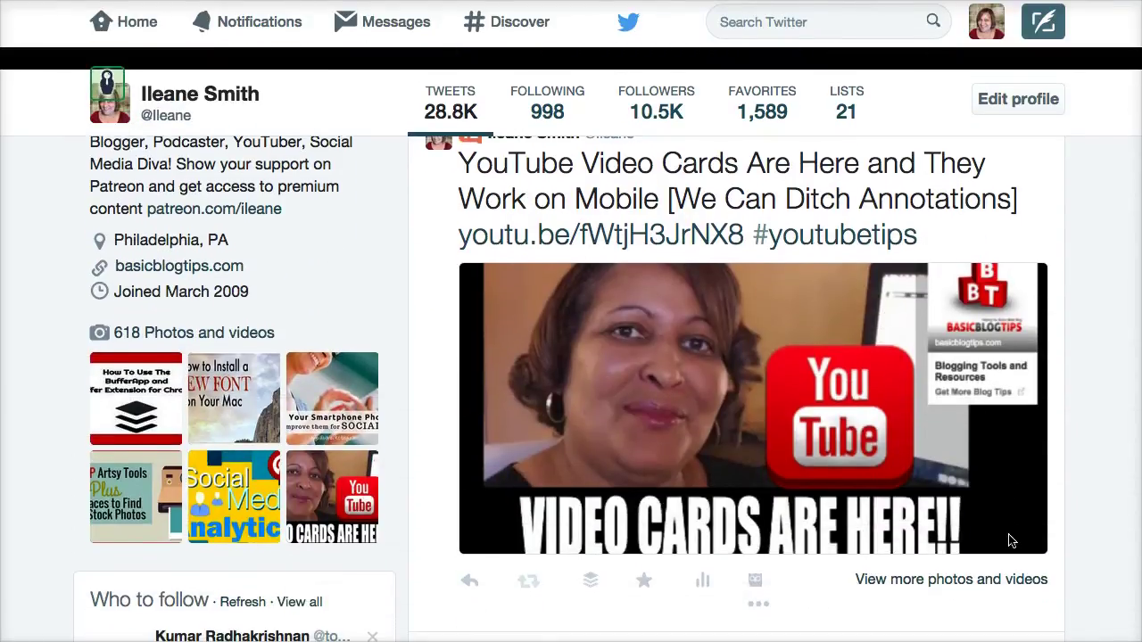
scroll(1011, 540, down, 5)
scroll(1011, 540, down, 4)
scroll(1010, 540, down, 4)
scroll(1011, 541, down, 7)
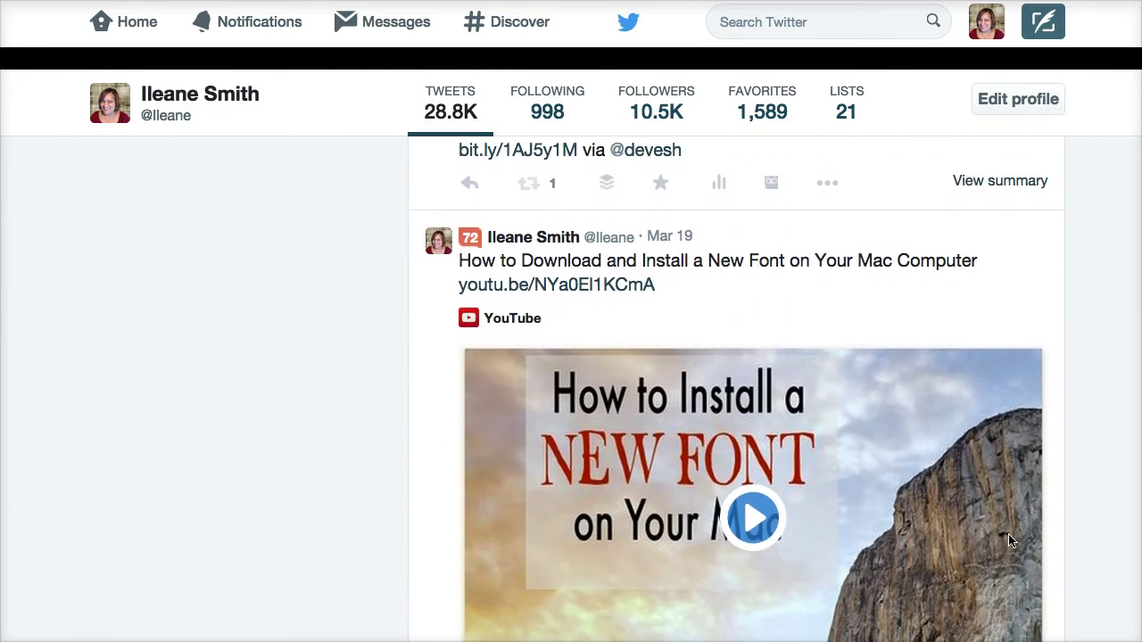
scroll(1010, 540, down, 10)
scroll(1010, 541, down, 12)
scroll(1011, 541, up, 2)
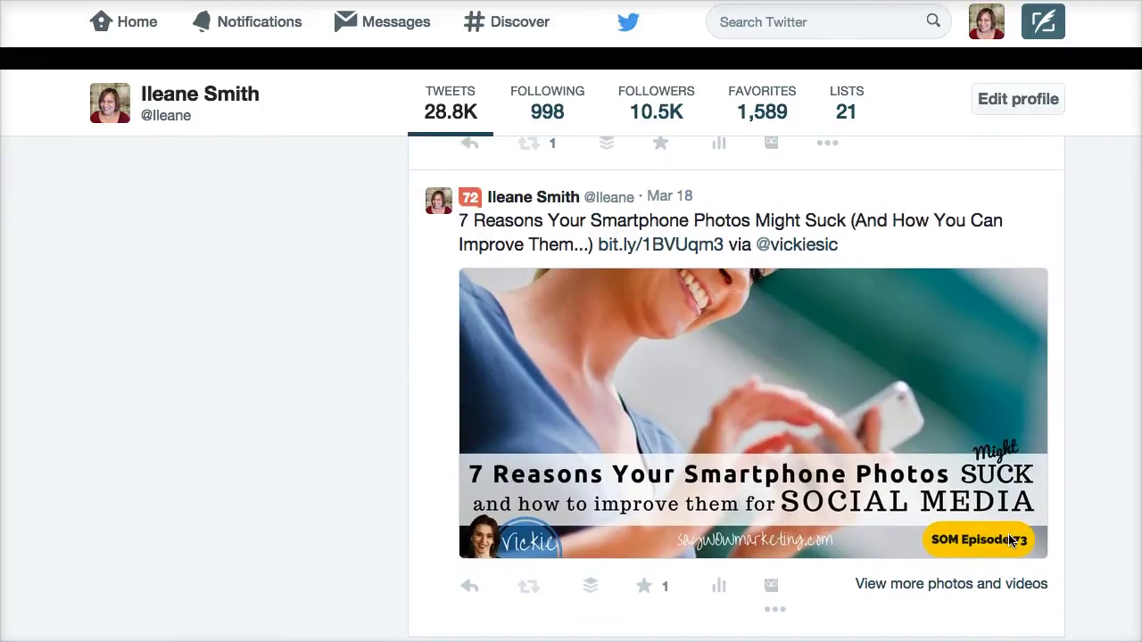
scroll(1011, 540, down, 3)
scroll(1010, 540, up, 9)
scroll(1010, 540, down, 1)
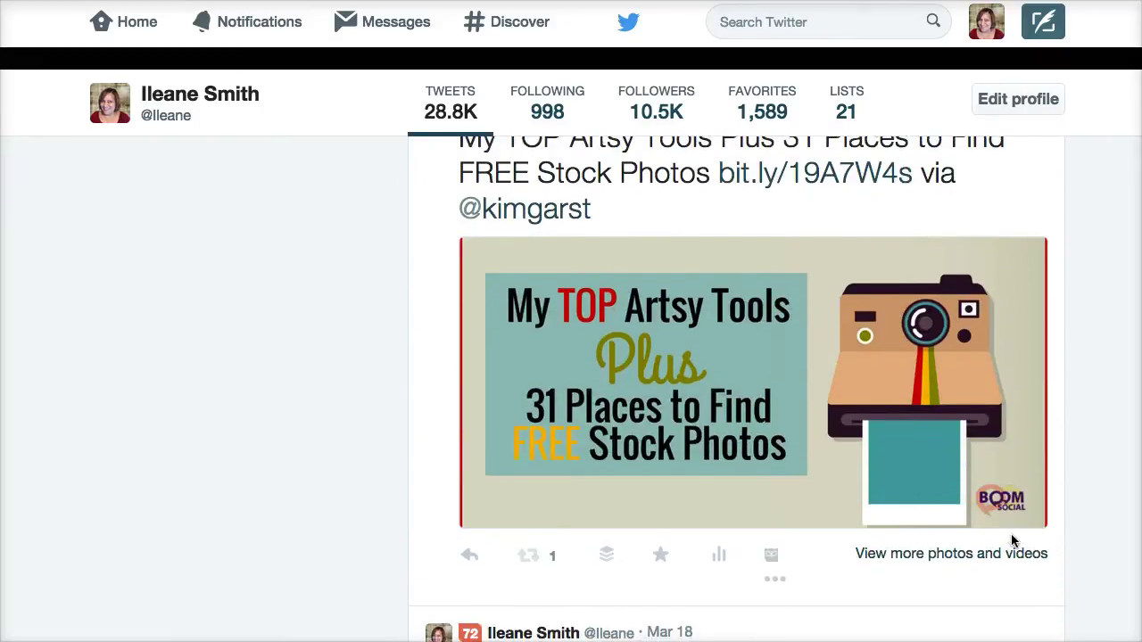
scroll(1011, 541, down, 1)
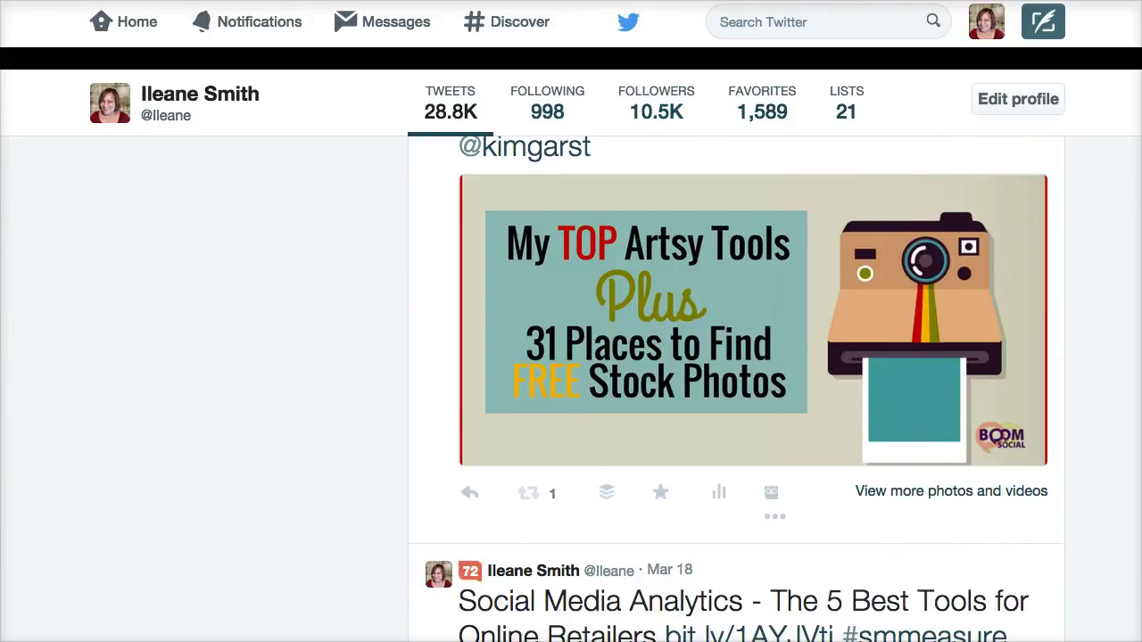
scroll(1062, 560, down, 6)
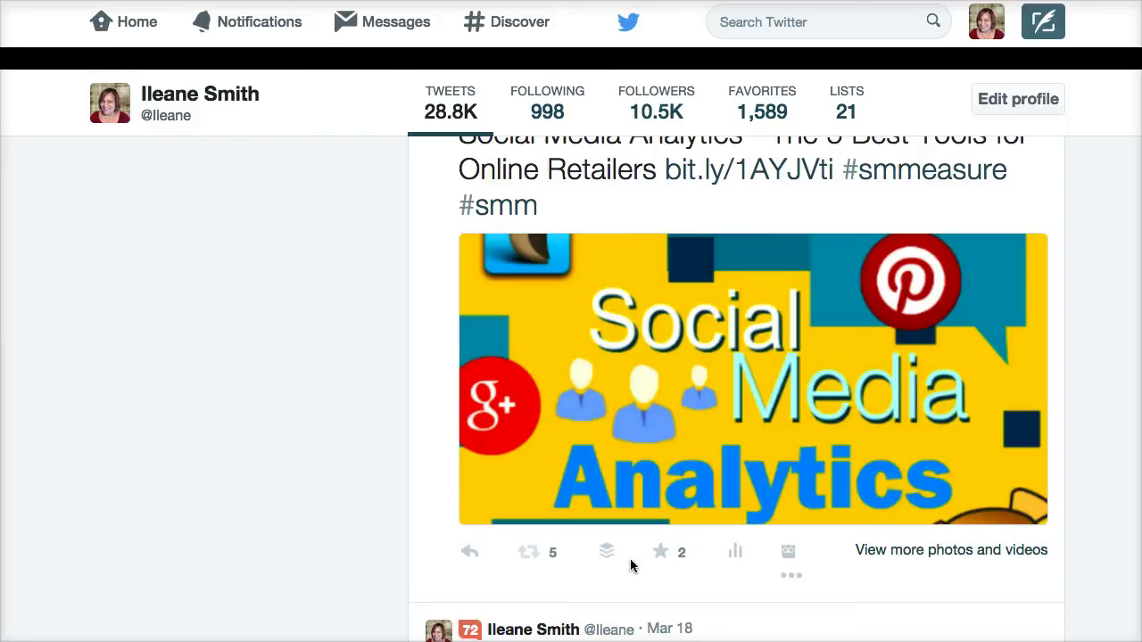
scroll(1019, 578, down, 10)
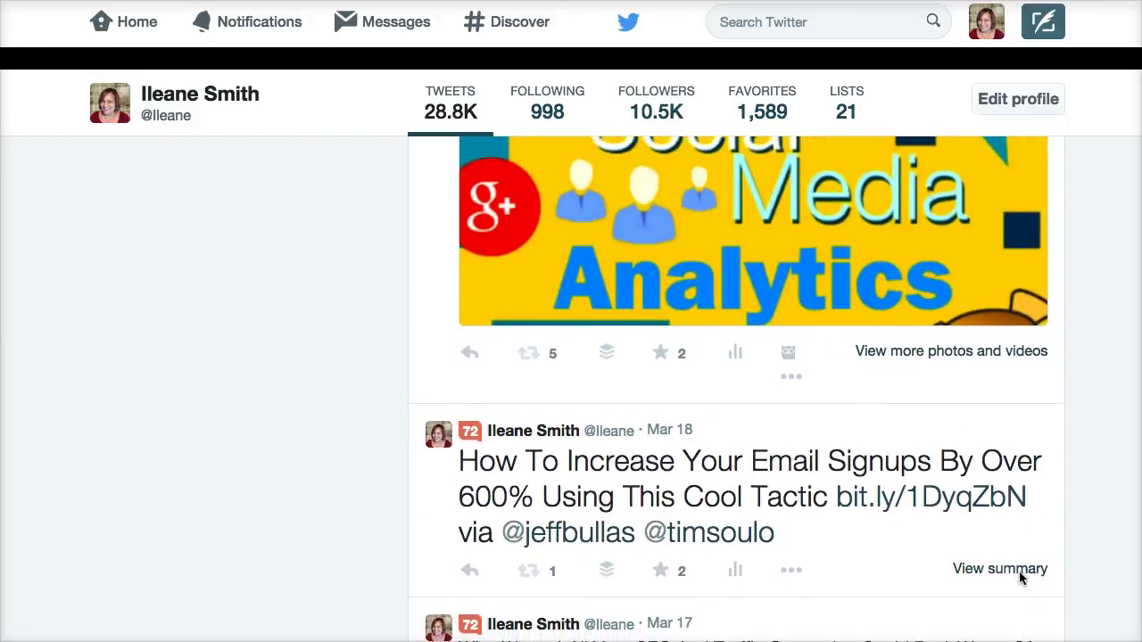
scroll(1020, 578, down, 1)
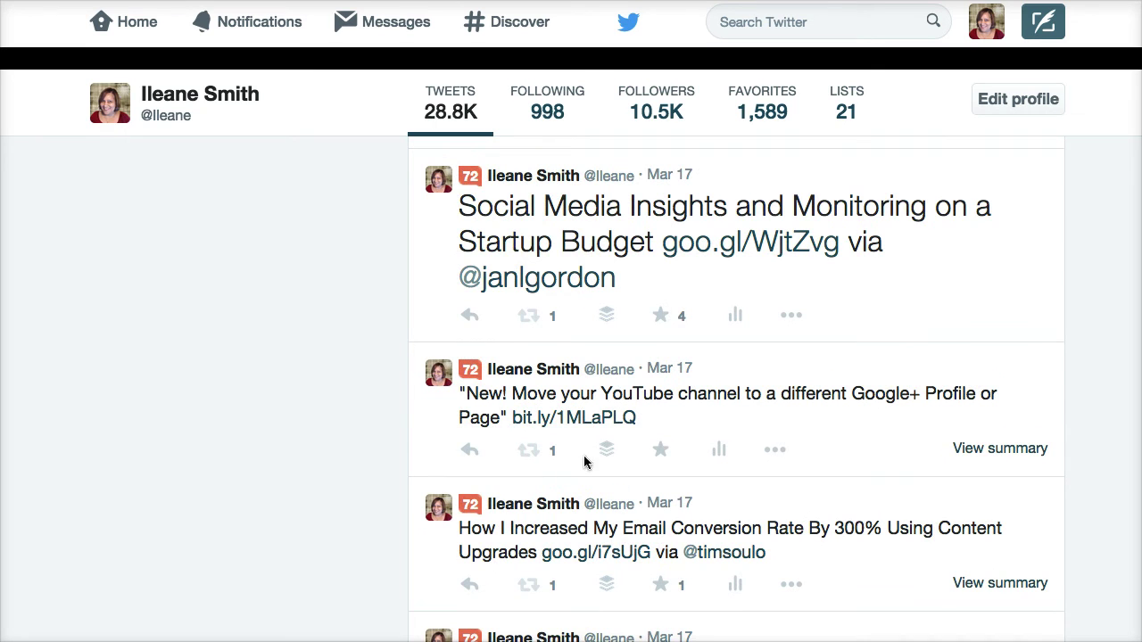
scroll(708, 304, down, 12)
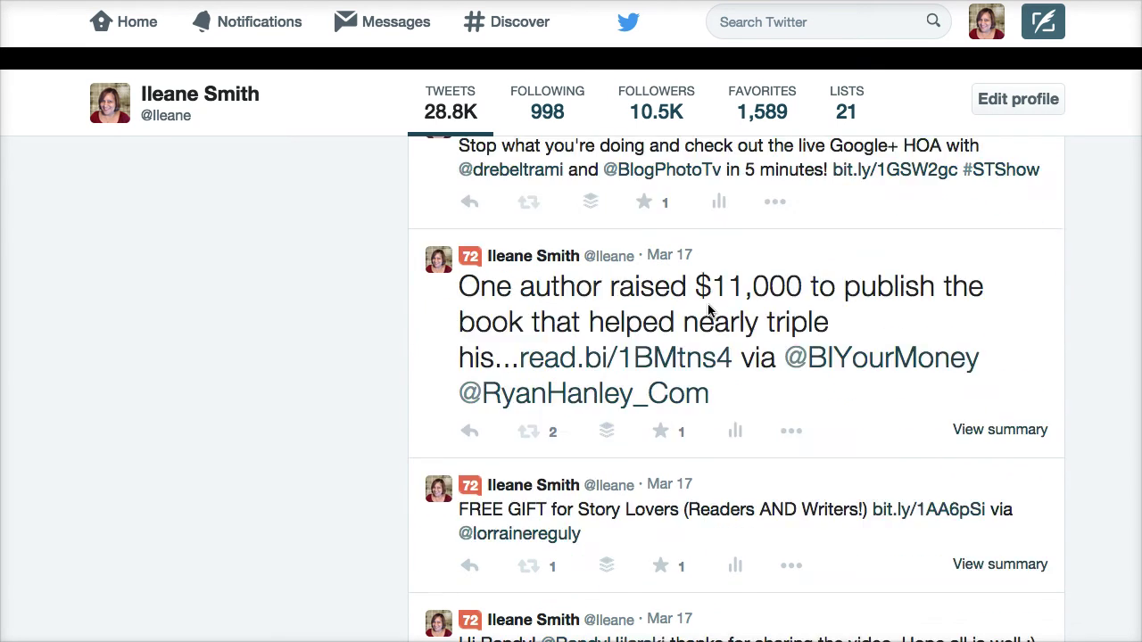
scroll(708, 310, down, 15)
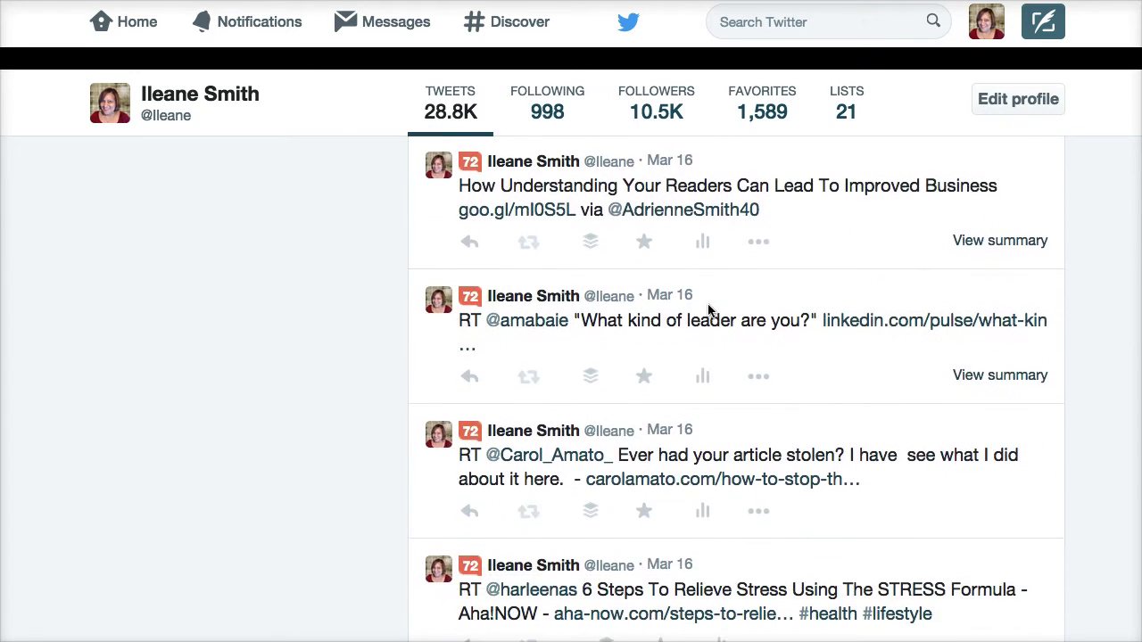
scroll(711, 312, down, 9)
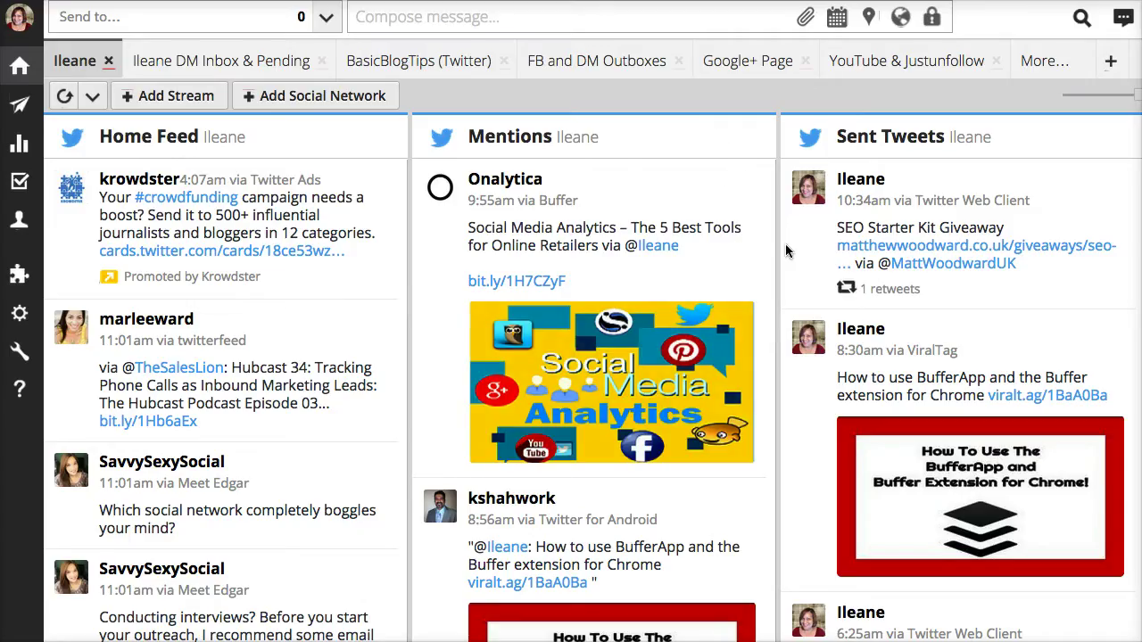
- Scroll down the Hootsuite Home Feed and Mentions streams through the image posts
scroll(768, 244, down, 1)
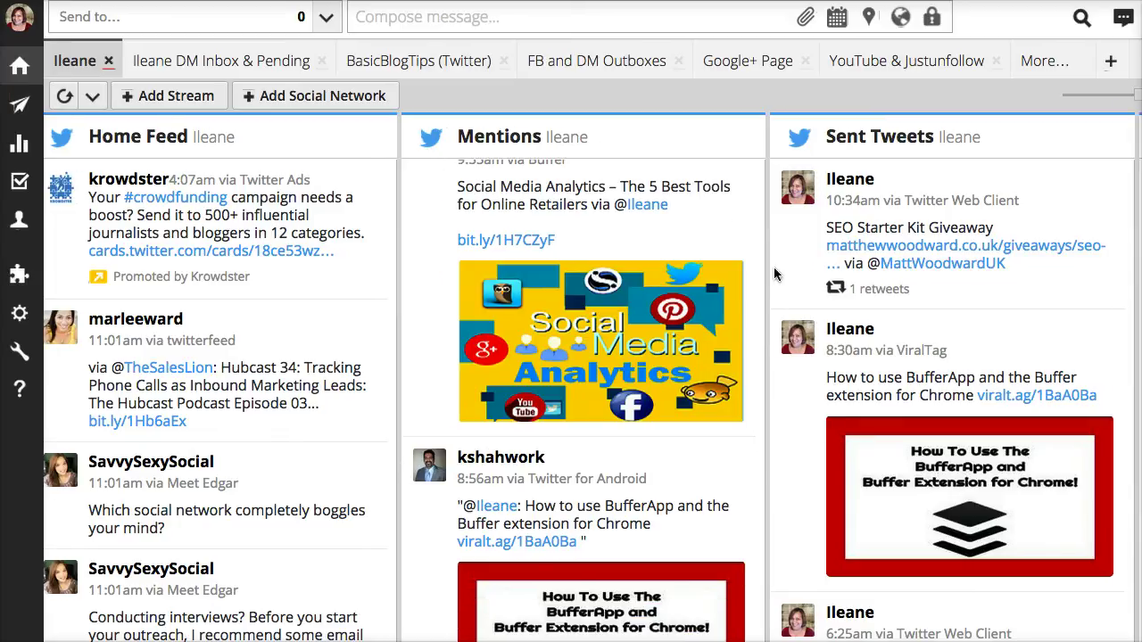
scroll(919, 357, down, 2)
scroll(536, 294, right, 1)
scroll(227, 300, down, 1)
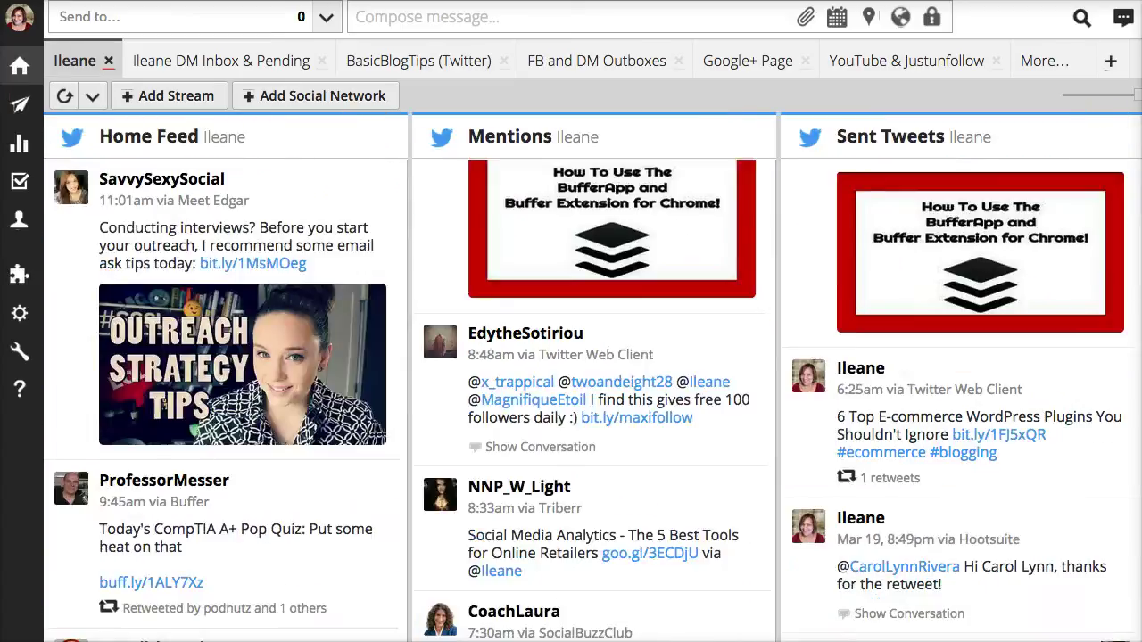
scroll(658, 395, down, 2)
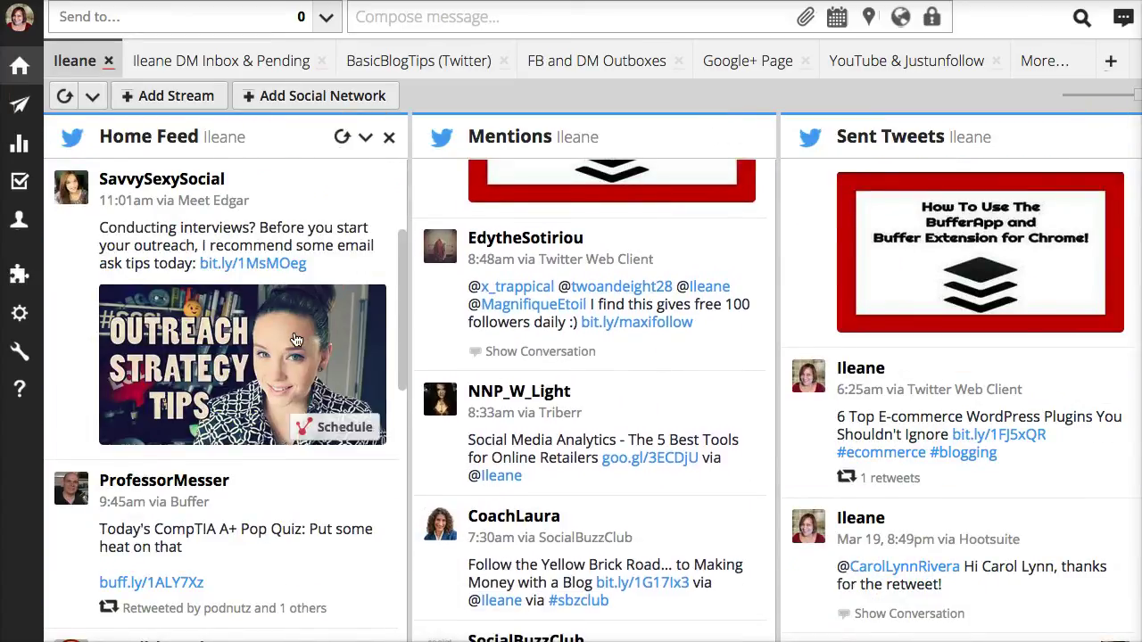
scroll(295, 339, down, 5)
scroll(297, 339, down, 8)
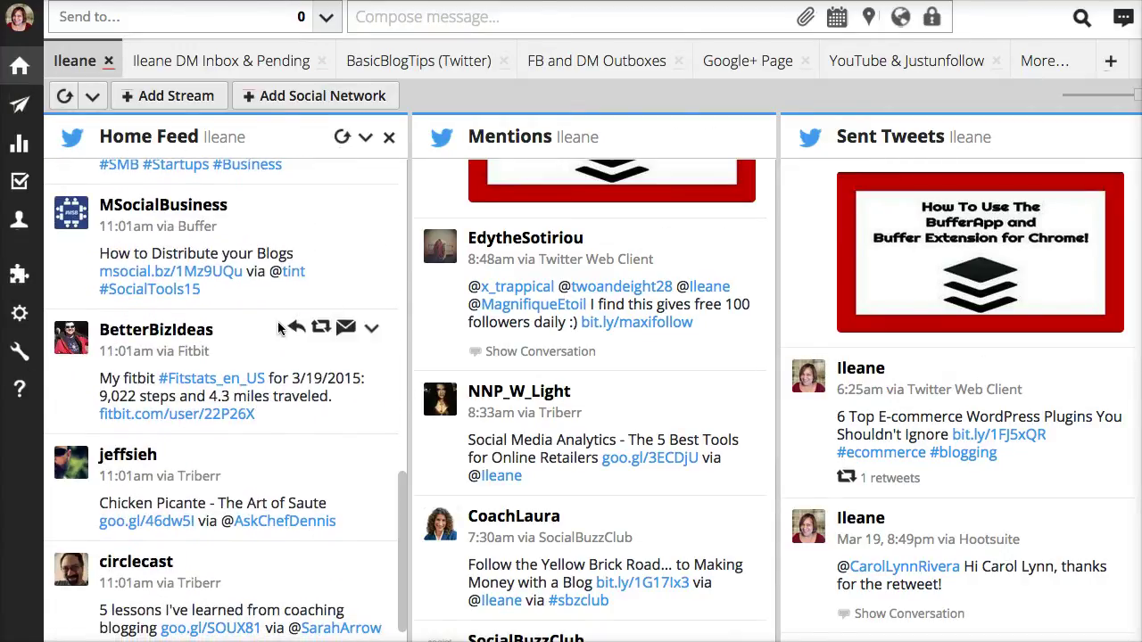
scroll(331, 324, down, 2)
scroll(607, 357, down, 1)
scroll(328, 412, down, 5)
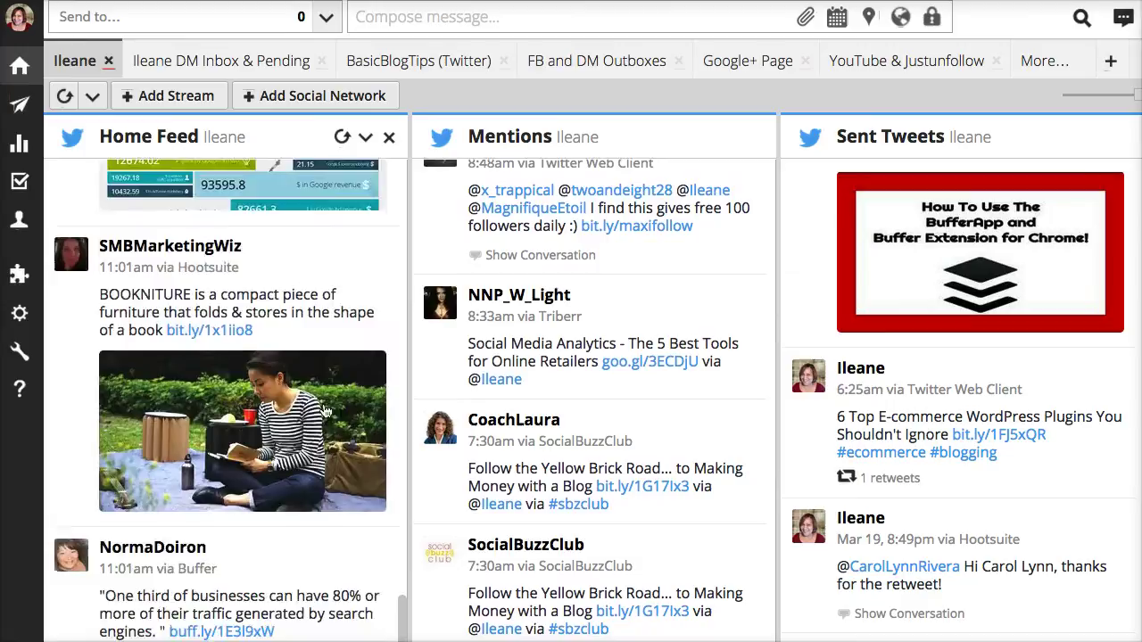
scroll(346, 482, up, 3)
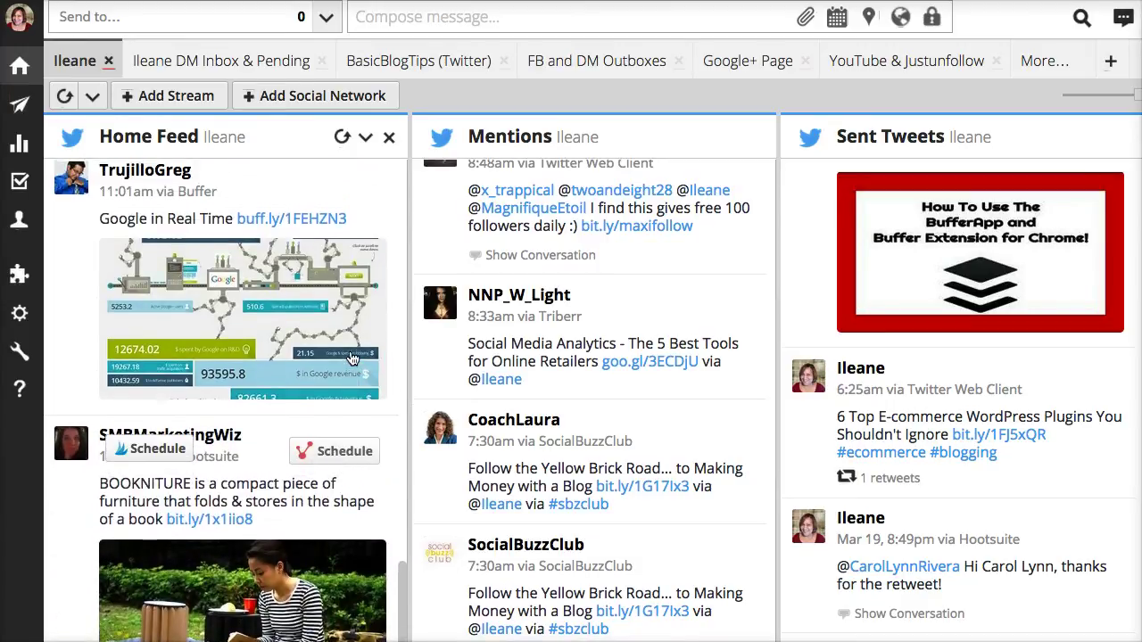
scroll(352, 358, down, 8)
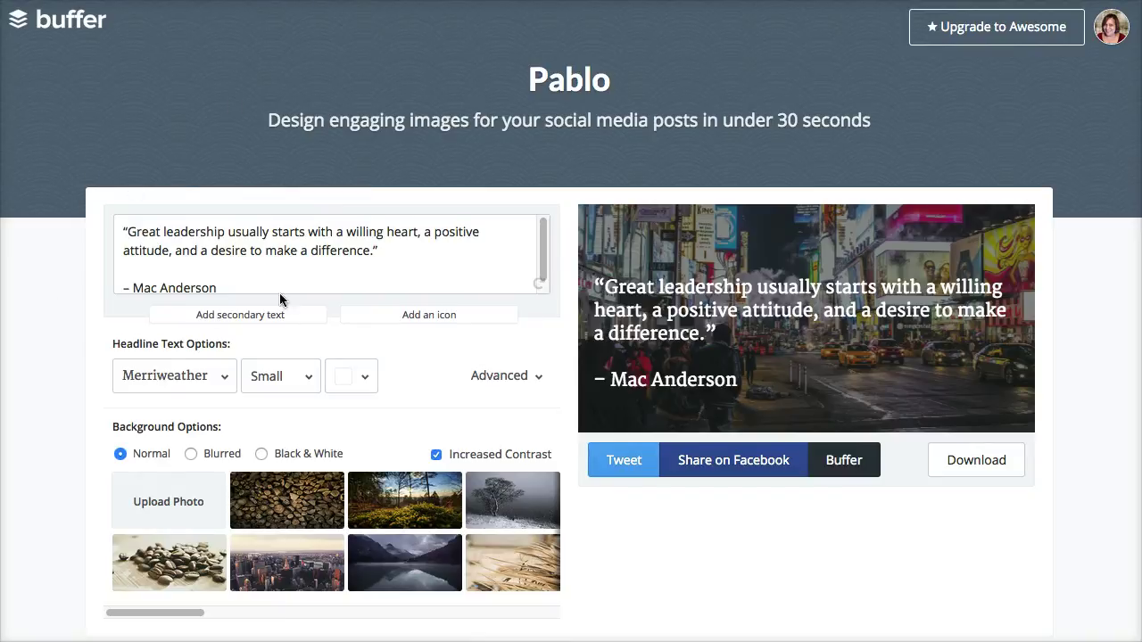
- Shuffle twice to get Einstein's quote about mistakes and drag it higher on the image
click(539, 283)
click(540, 284)
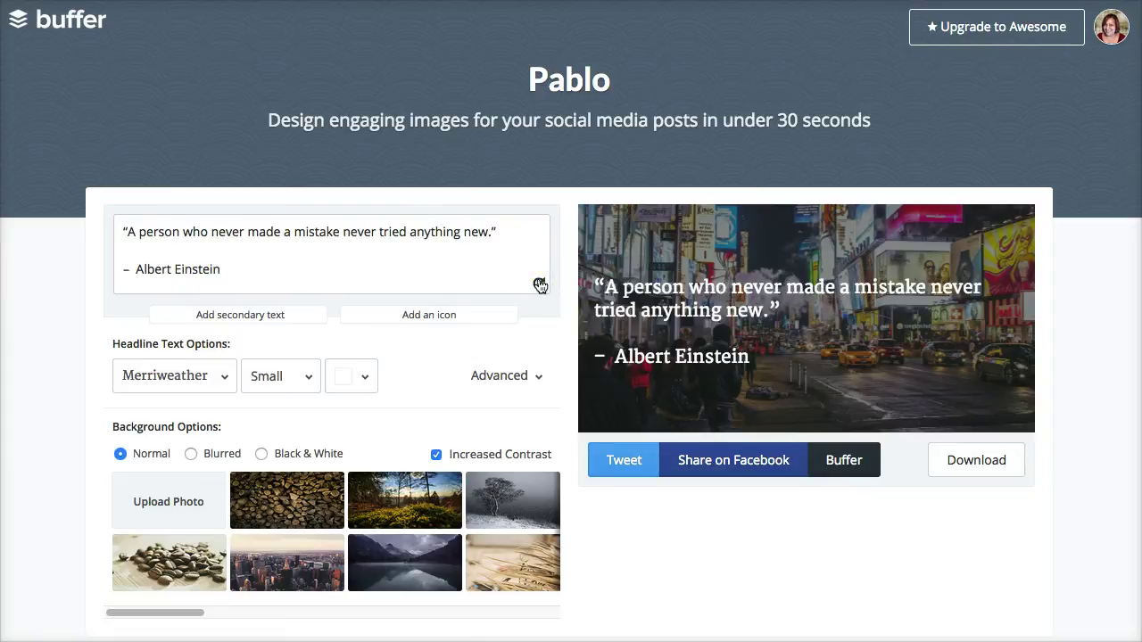
drag(666, 298, 687, 245)
- Set the quote in the bold sans-serif Hammersmith One font
click(272, 375)
click(224, 380)
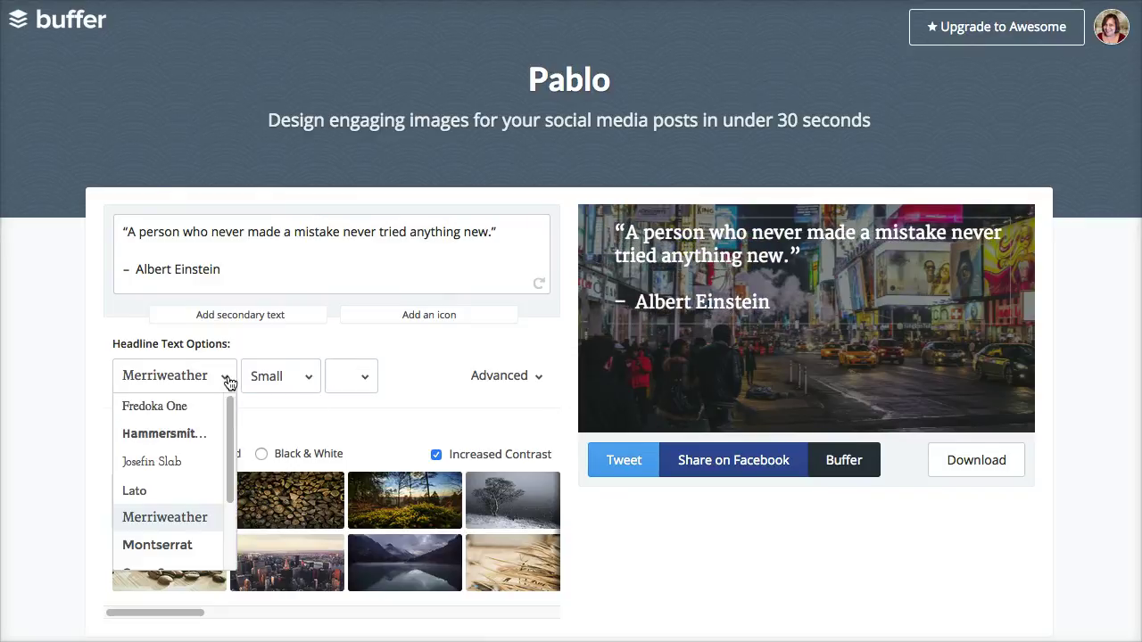
click(170, 410)
click(177, 435)
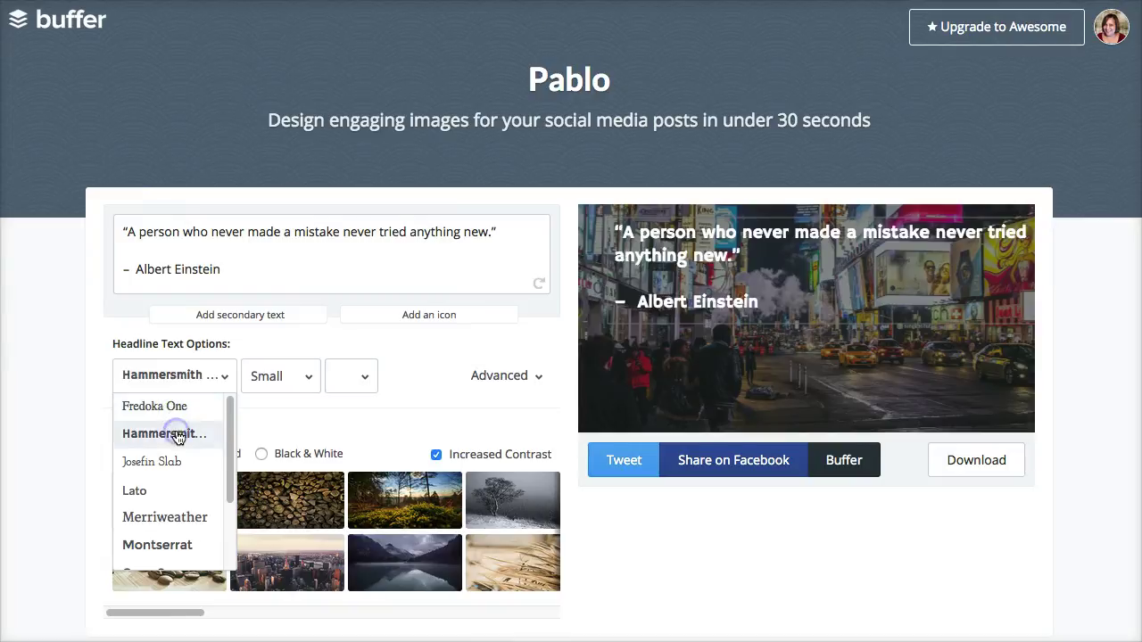
click(366, 378)
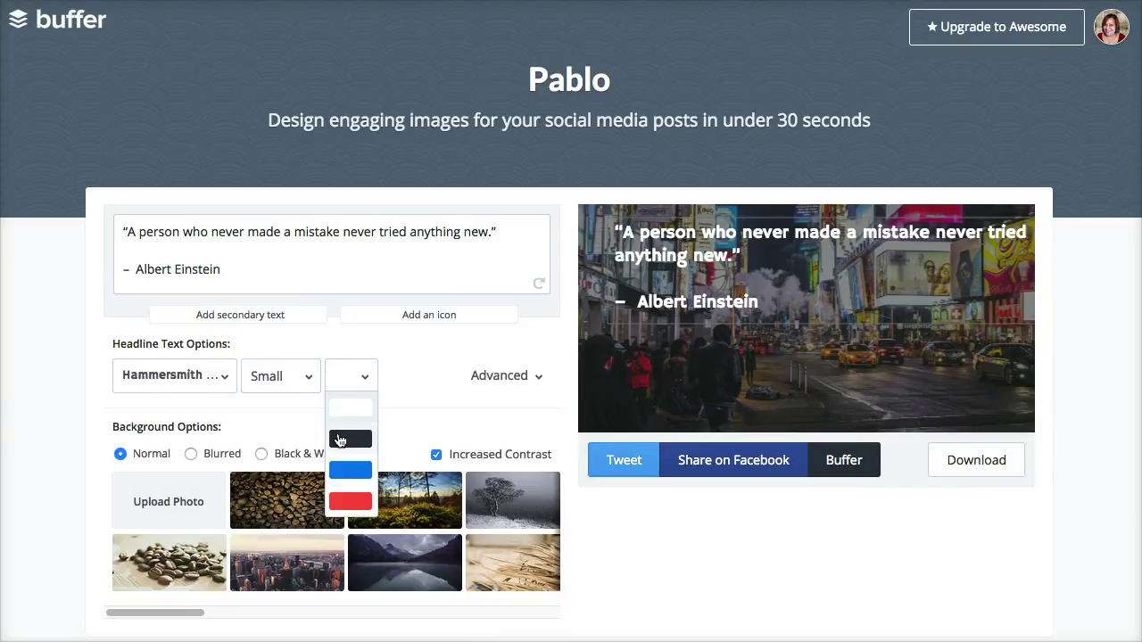
- Make the white quote italic, try Light and Bold weights, then add a secondary 'A smaller headline :)' line
click(212, 386)
click(308, 379)
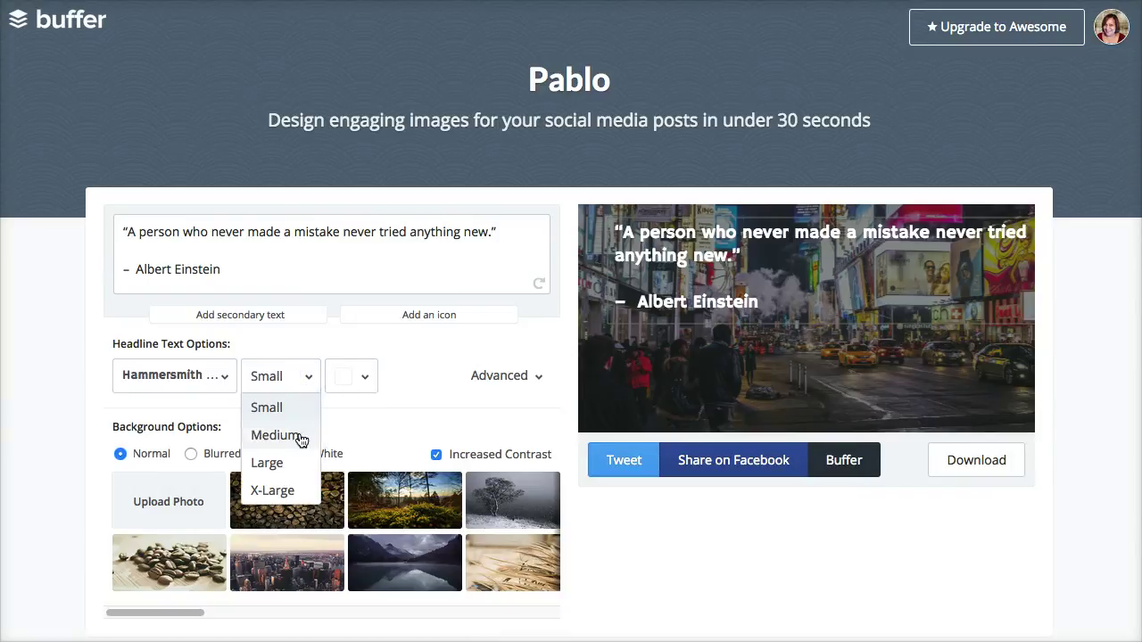
click(536, 378)
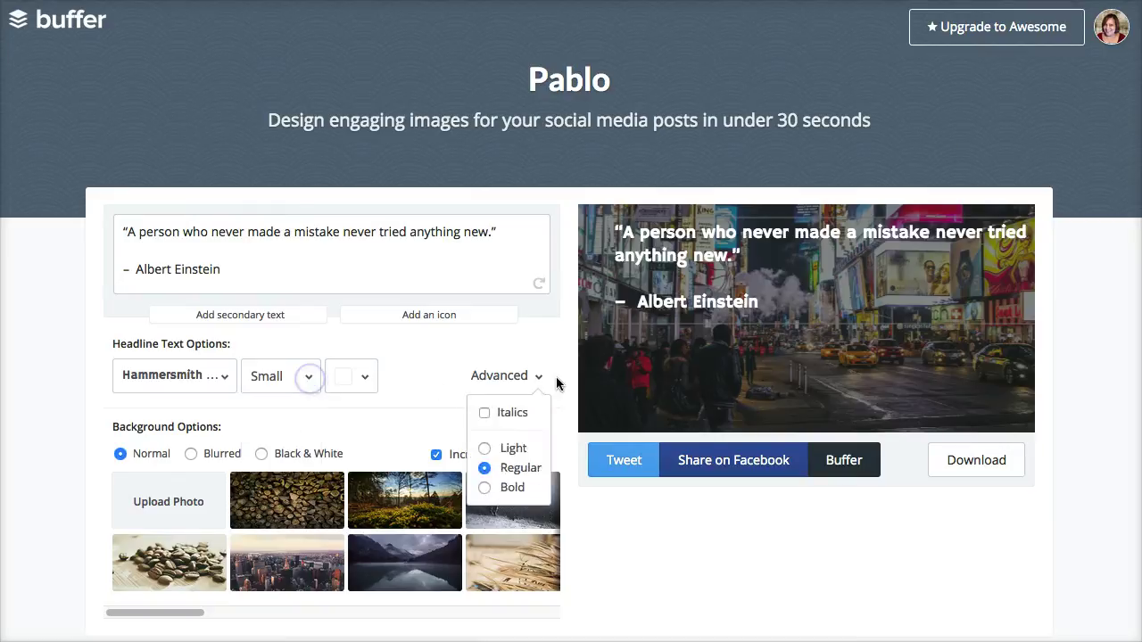
click(510, 418)
click(538, 388)
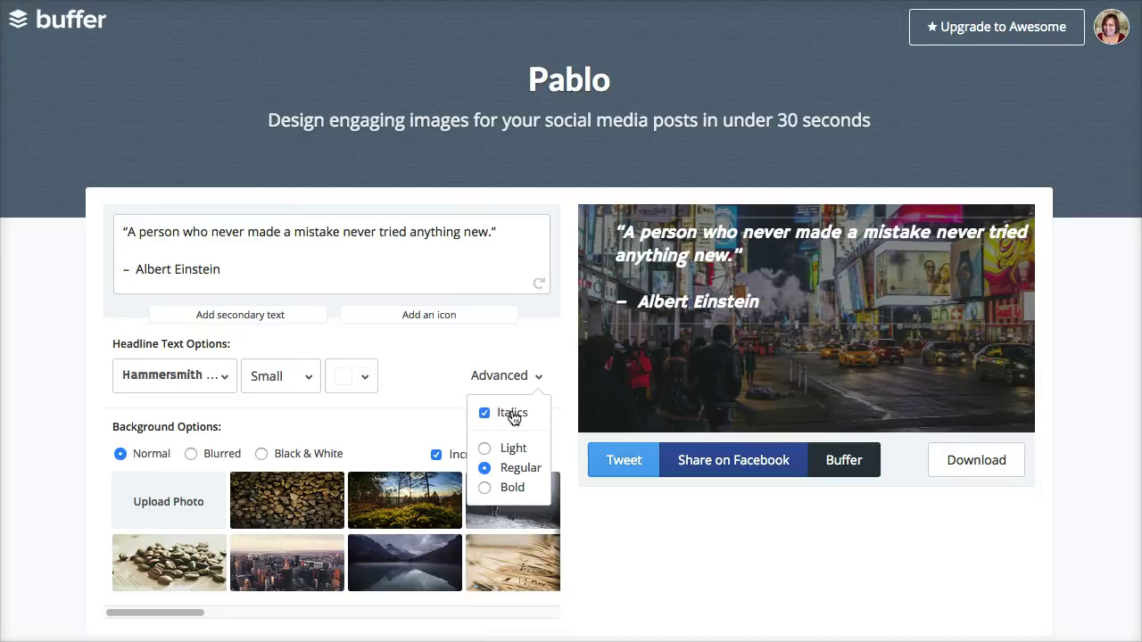
click(485, 449)
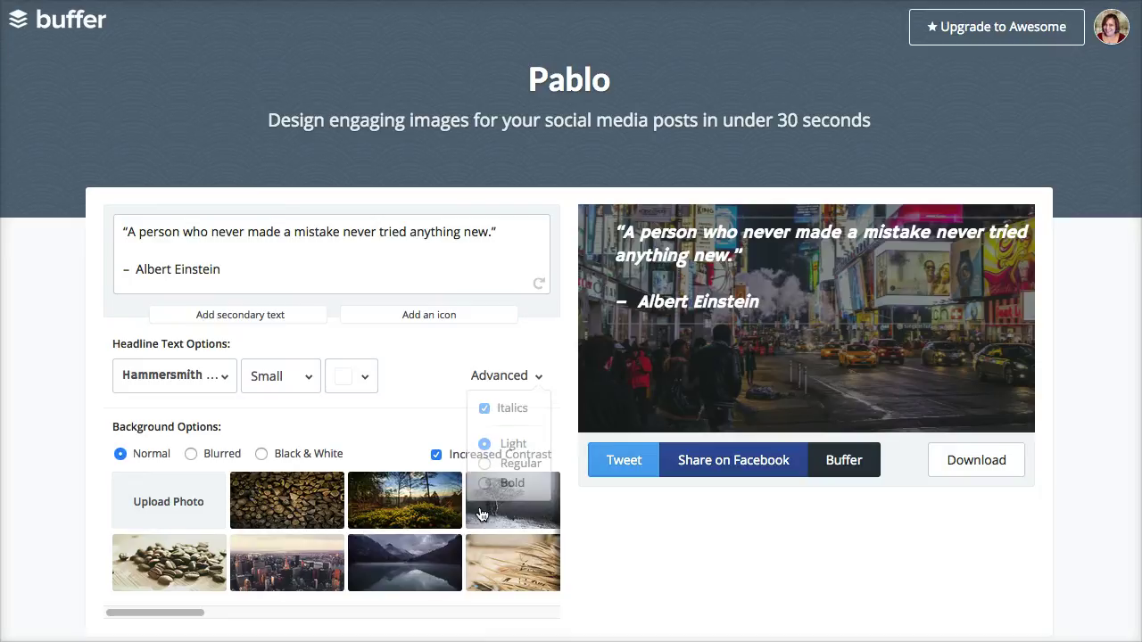
click(539, 376)
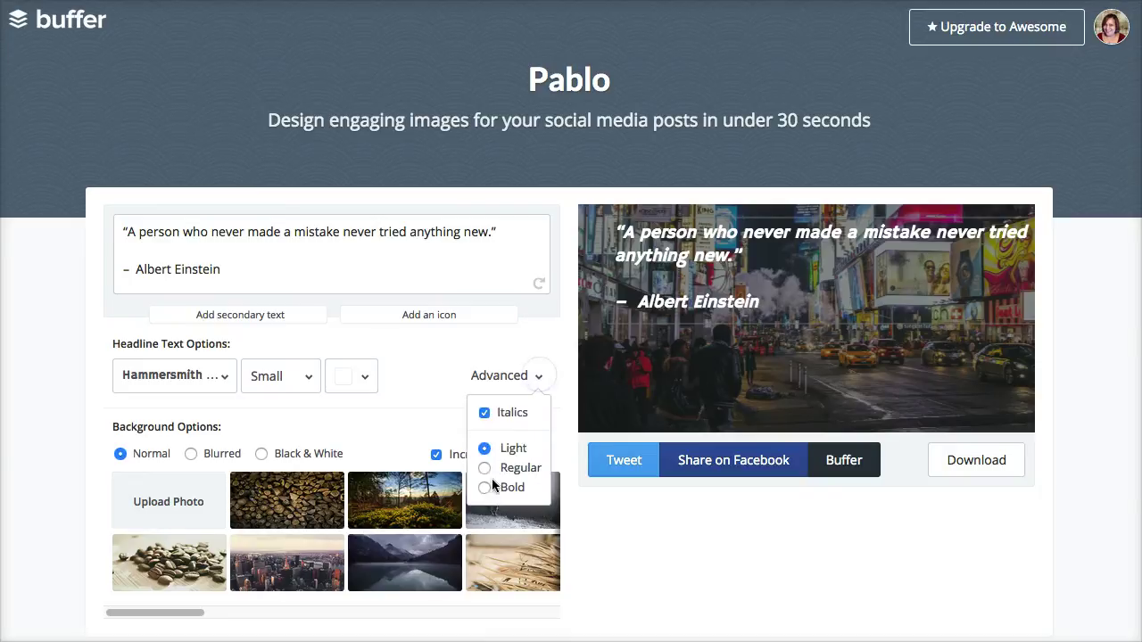
click(486, 489)
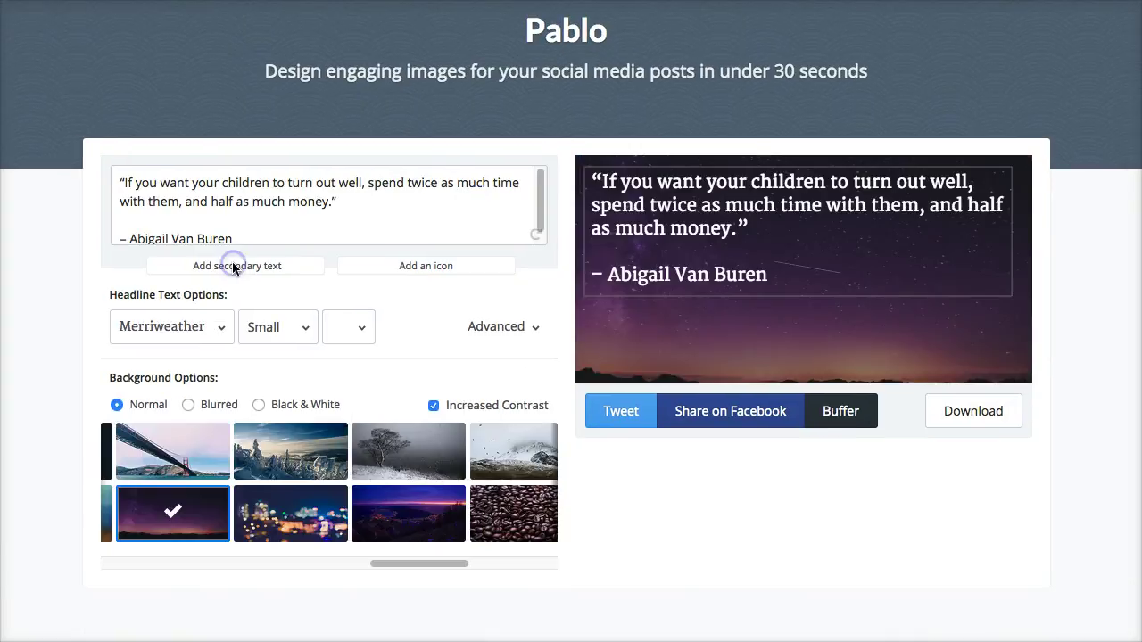
click(237, 266)
drag(253, 306, 36, 291)
- Enter the author's handle as secondary text and add an enlarged Basic Blog Tips logo at lower right
text(@)
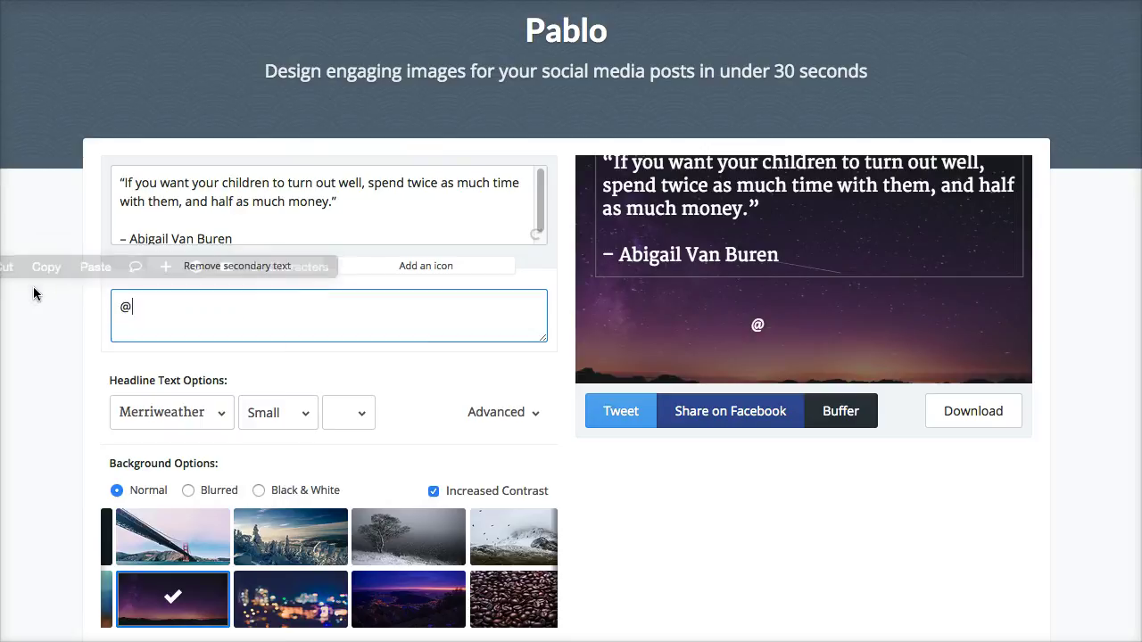
text(ileane)
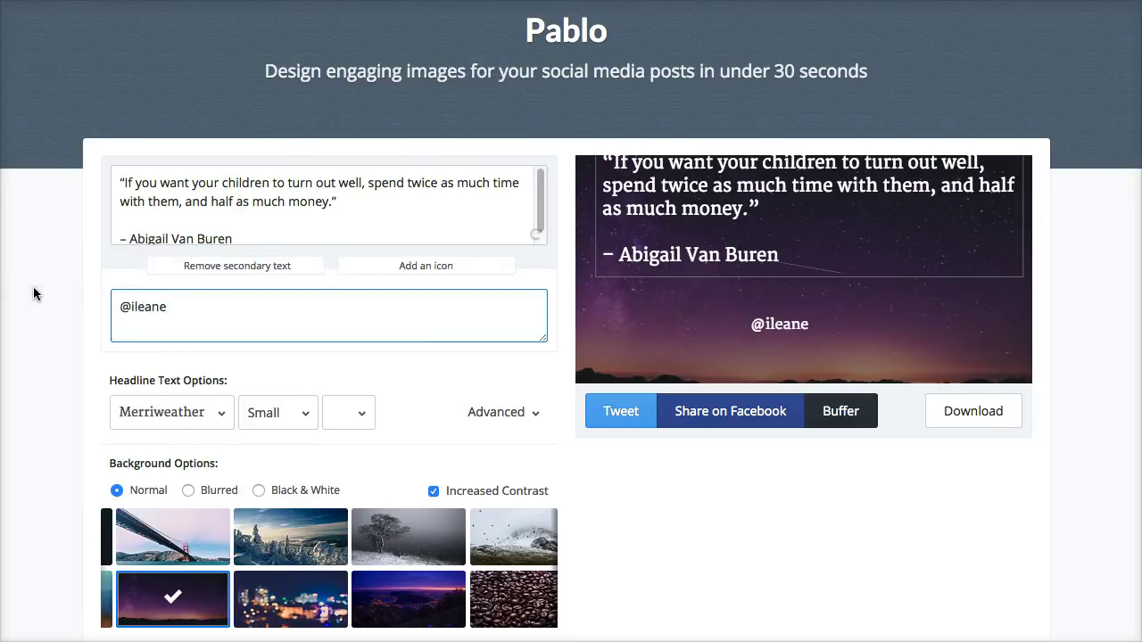
click(410, 266)
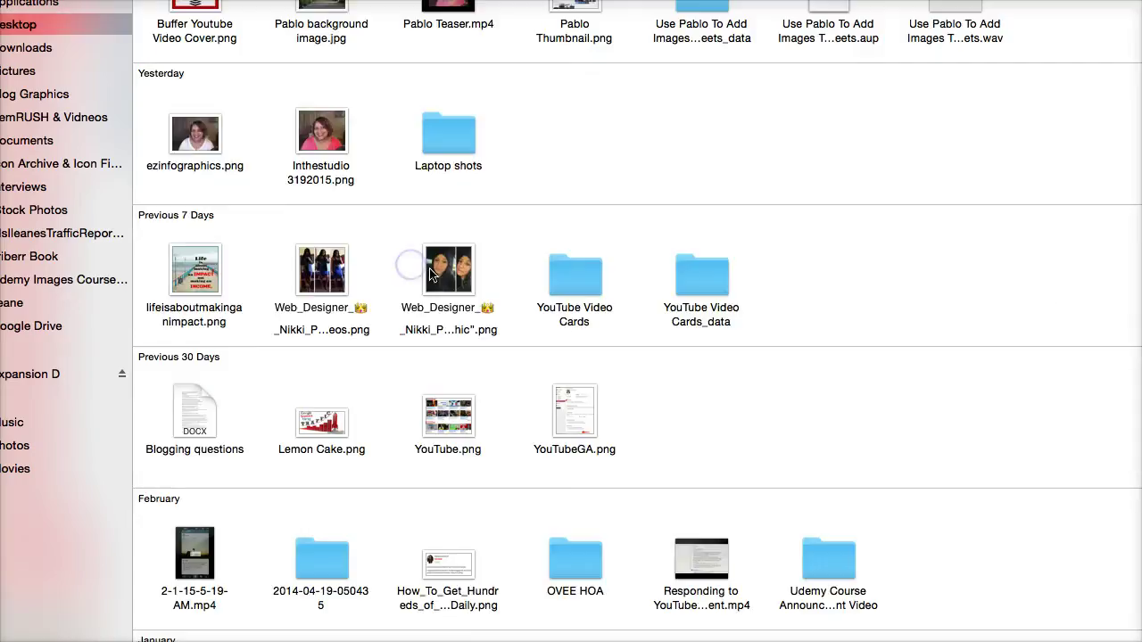
scroll(911, 412, down, 5)
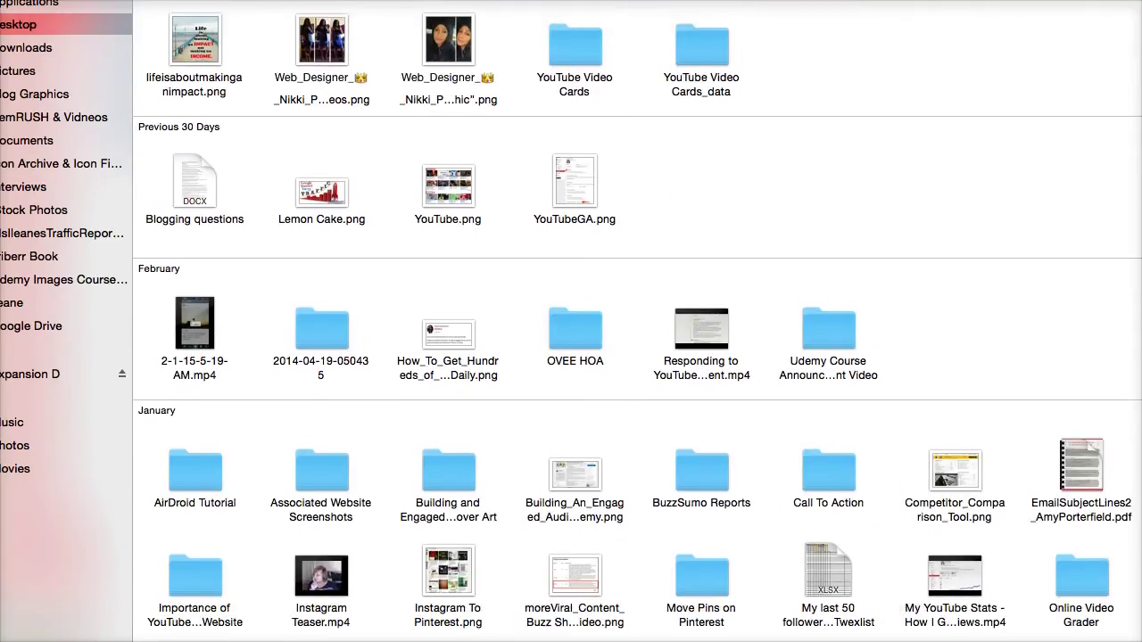
double_click(645, 242)
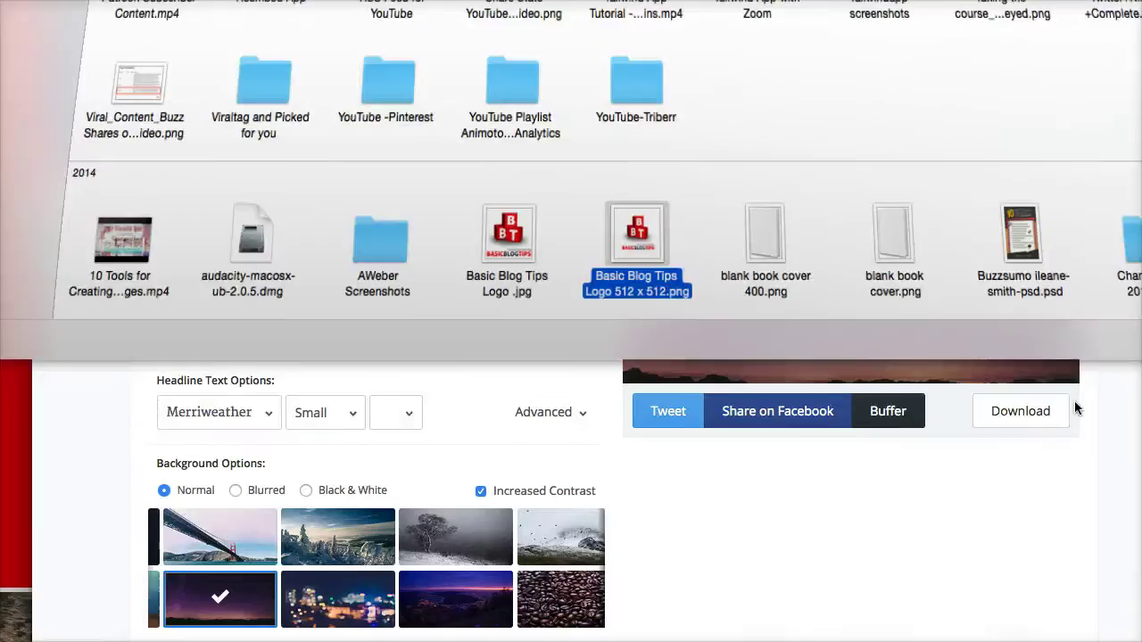
drag(814, 280, 999, 348)
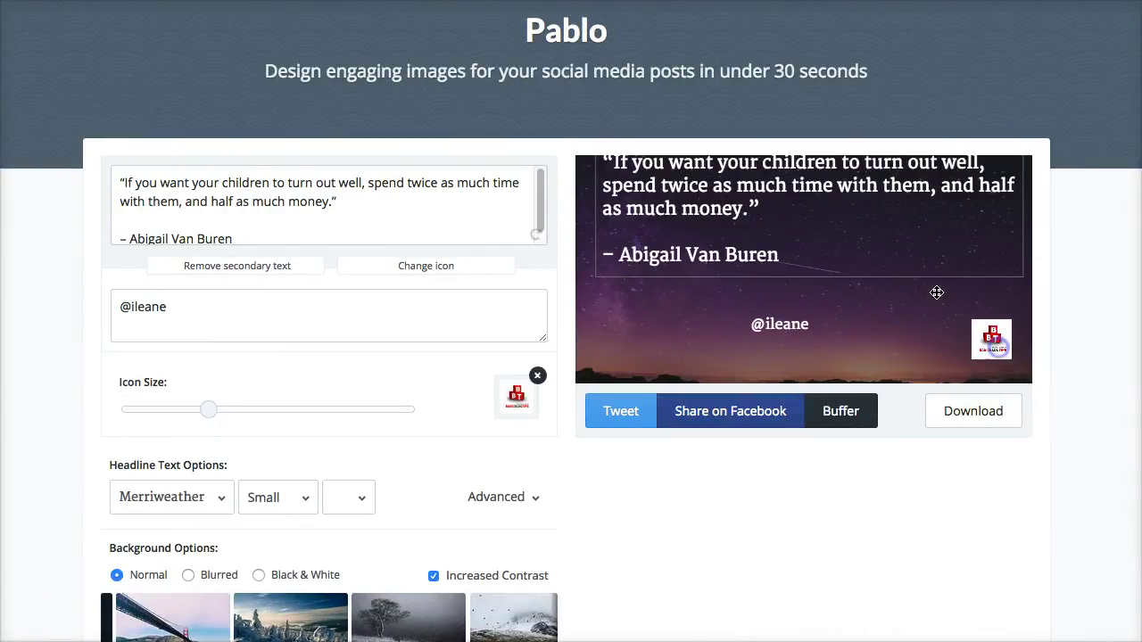
drag(208, 409, 267, 410)
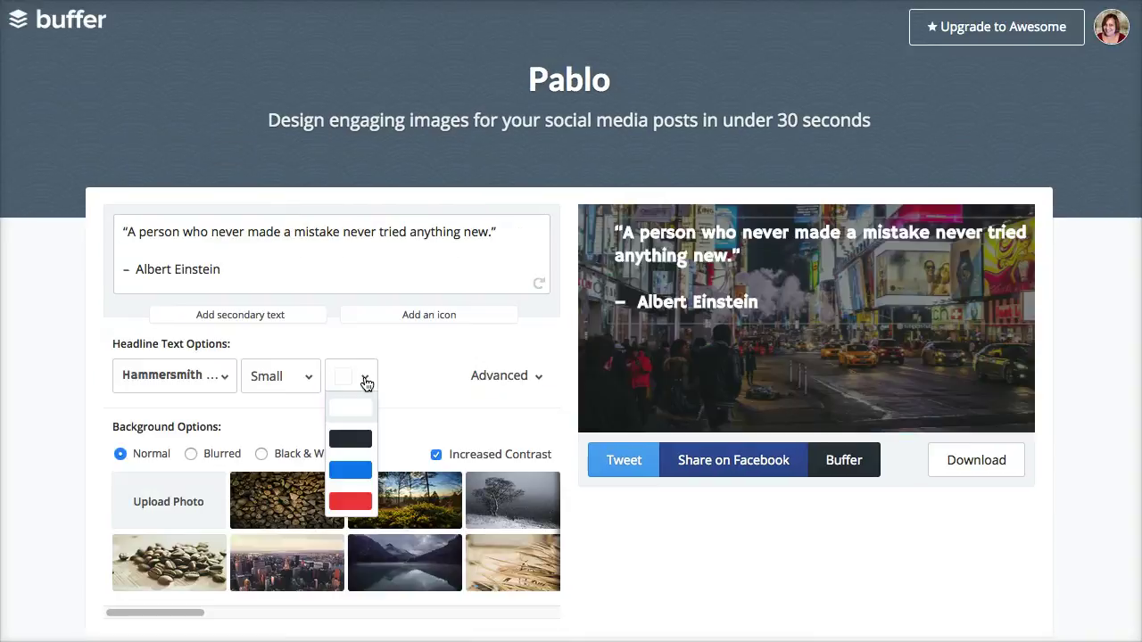
- Try Blurred and Black & White backgrounds, then return to Normal with Increased Contrast off
click(297, 431)
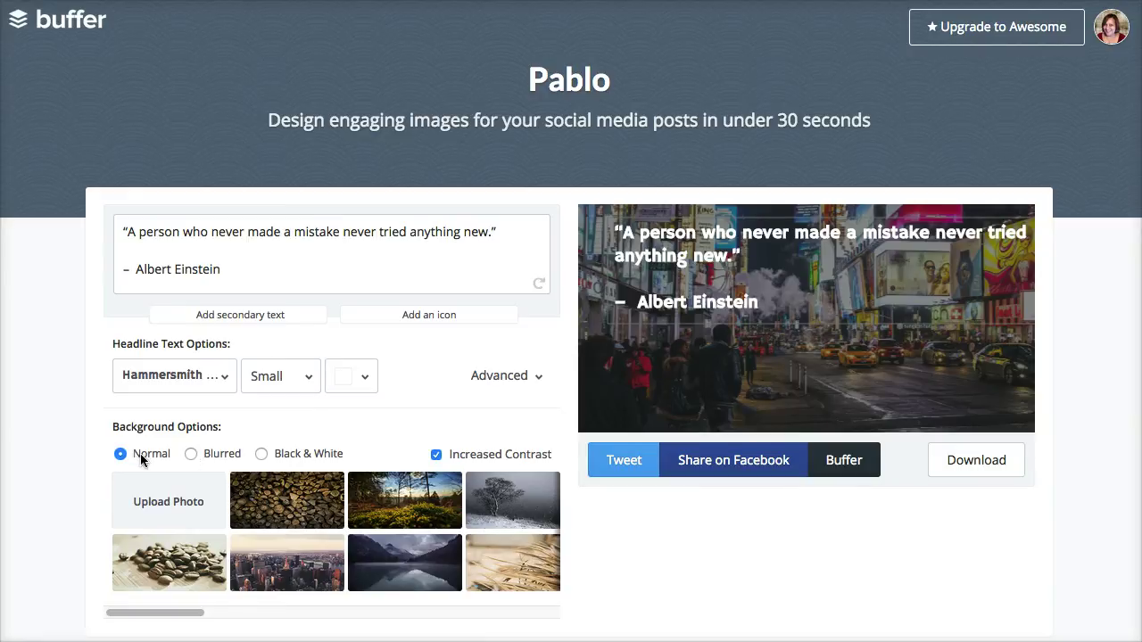
click(189, 456)
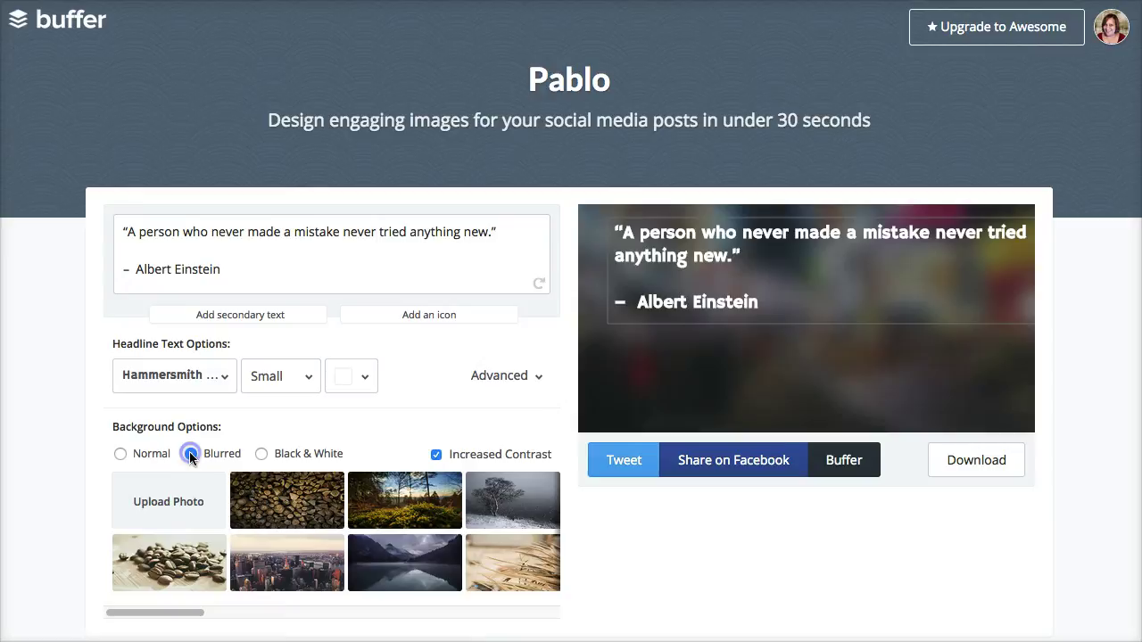
click(260, 455)
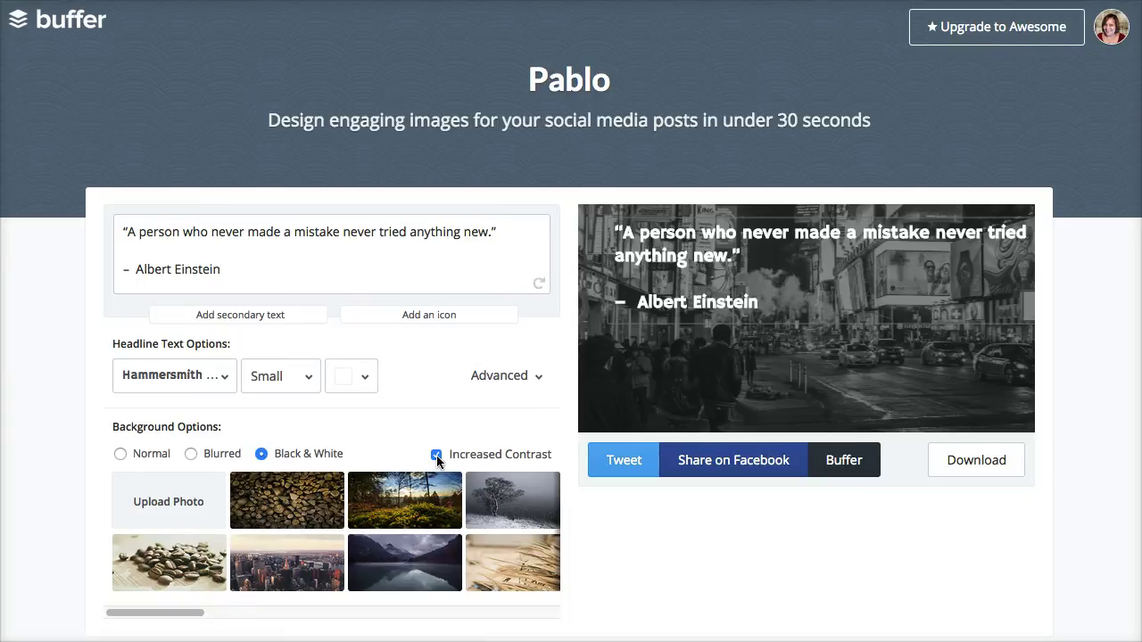
click(121, 454)
click(437, 454)
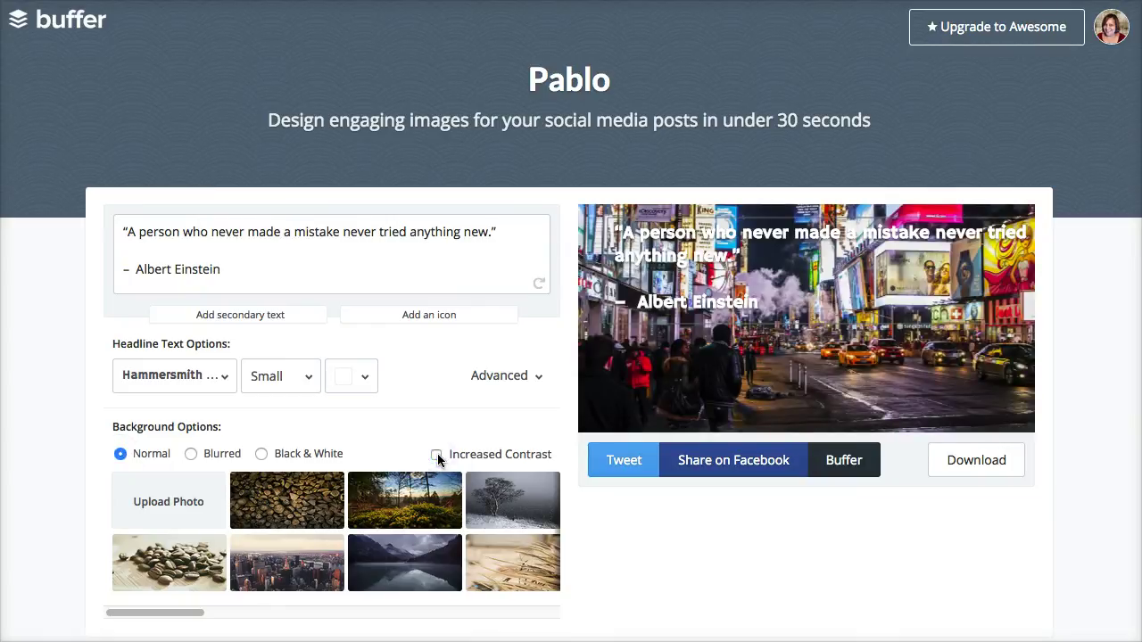
- Make the headline quote text black
click(353, 375)
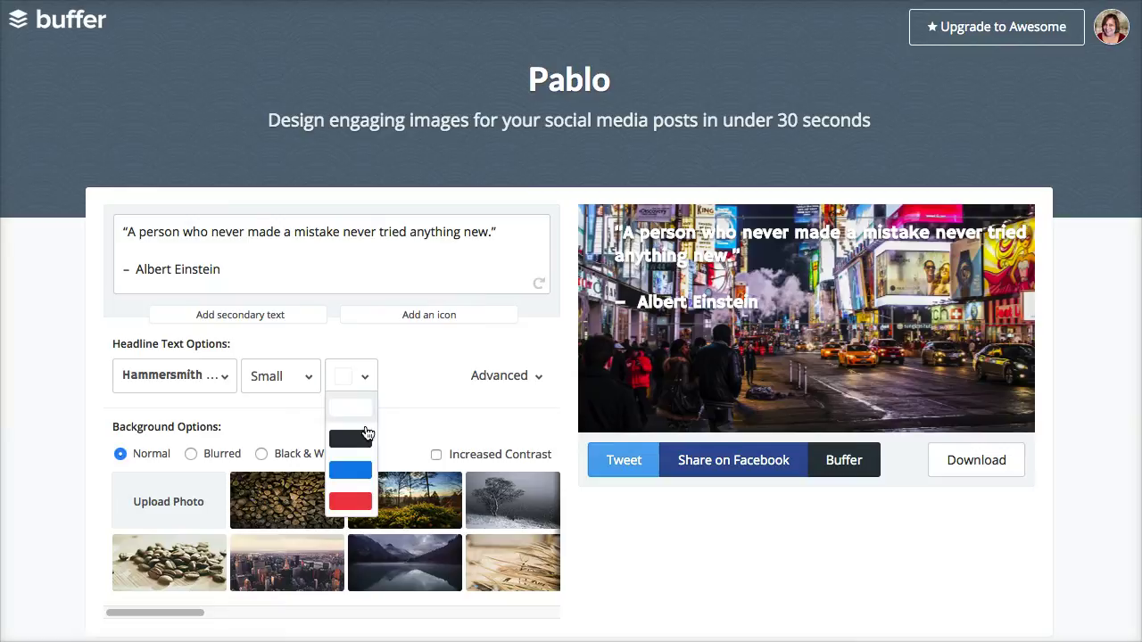
click(364, 439)
click(366, 377)
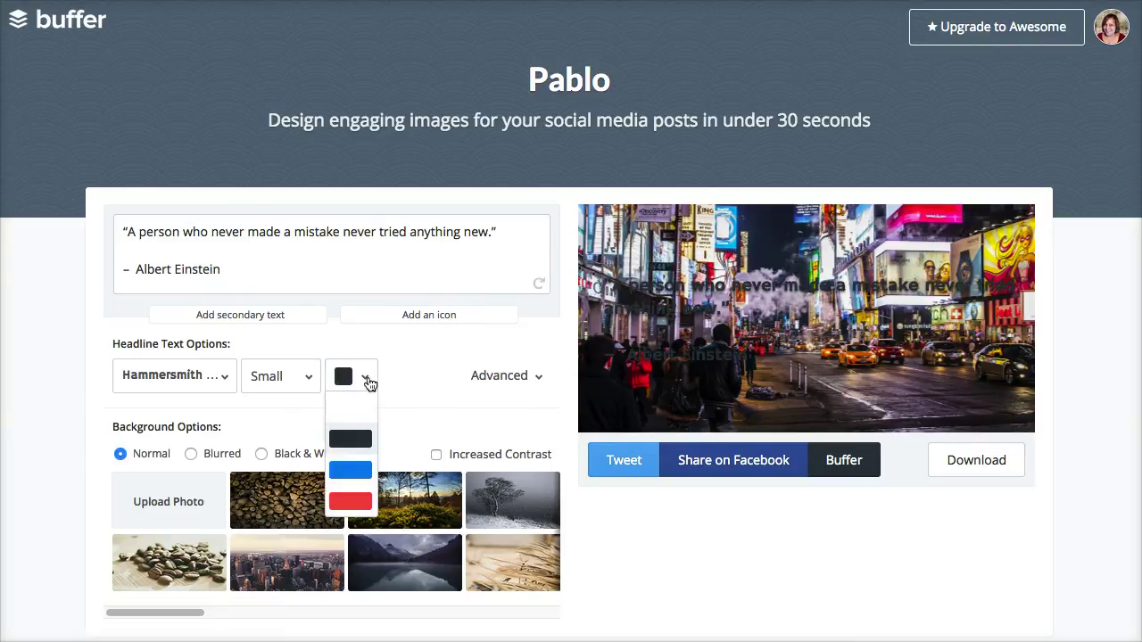
click(429, 428)
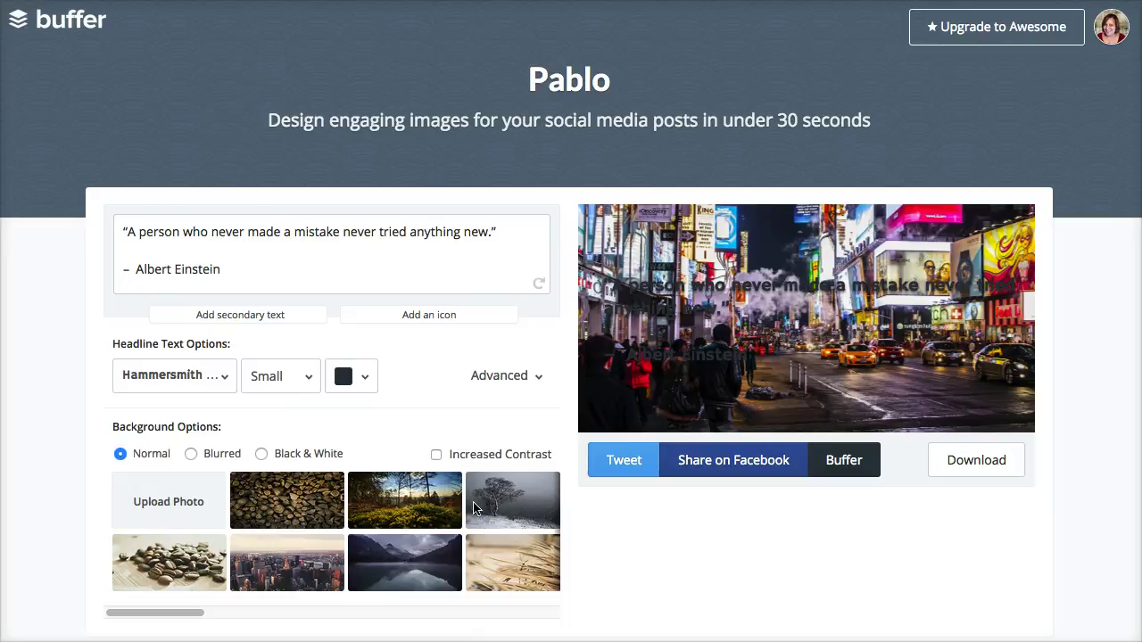
- Switch the background to the misty Golden Gate Bridge photo and try increased contrast
drag(168, 615, 538, 632)
click(514, 578)
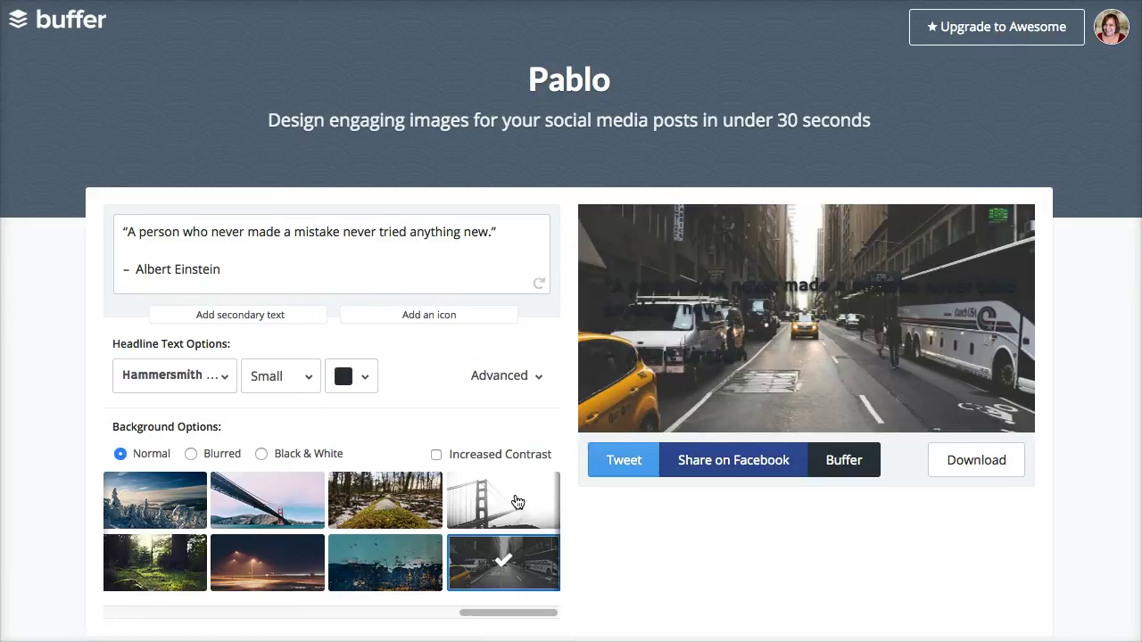
click(516, 501)
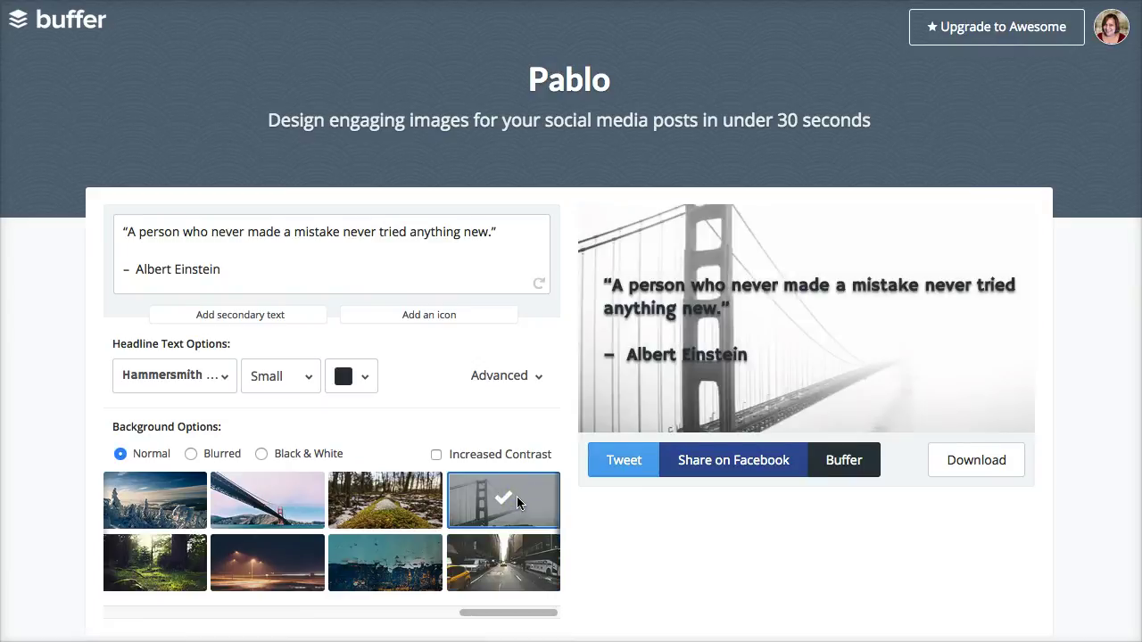
click(436, 455)
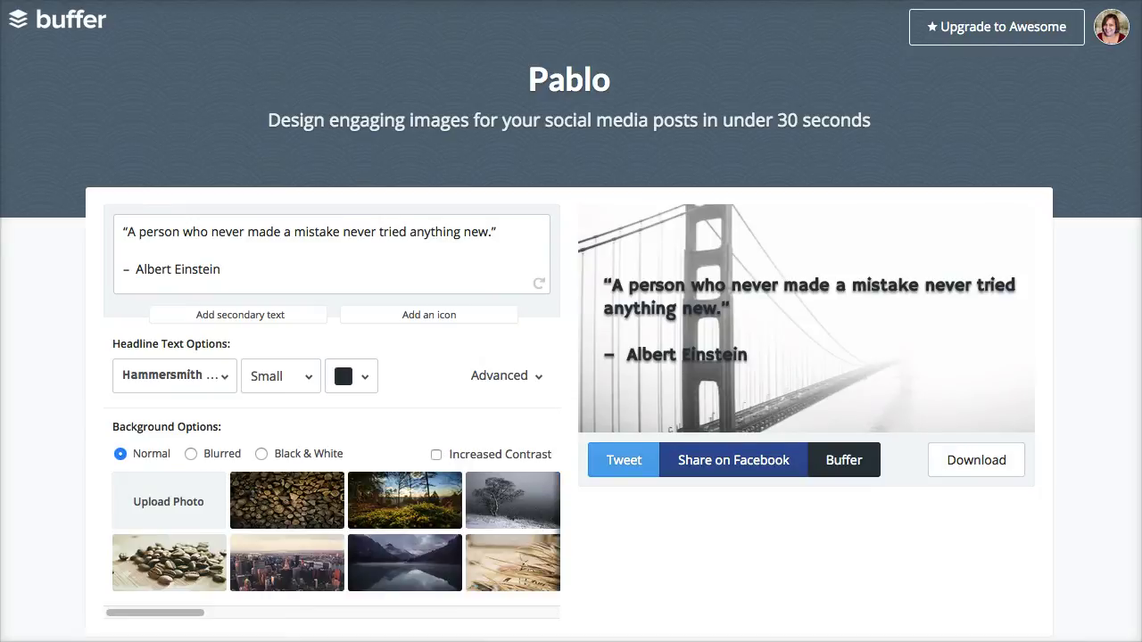
- Upload 'Pablo background image.jpg' as the background photo
click(172, 504)
click(175, 508)
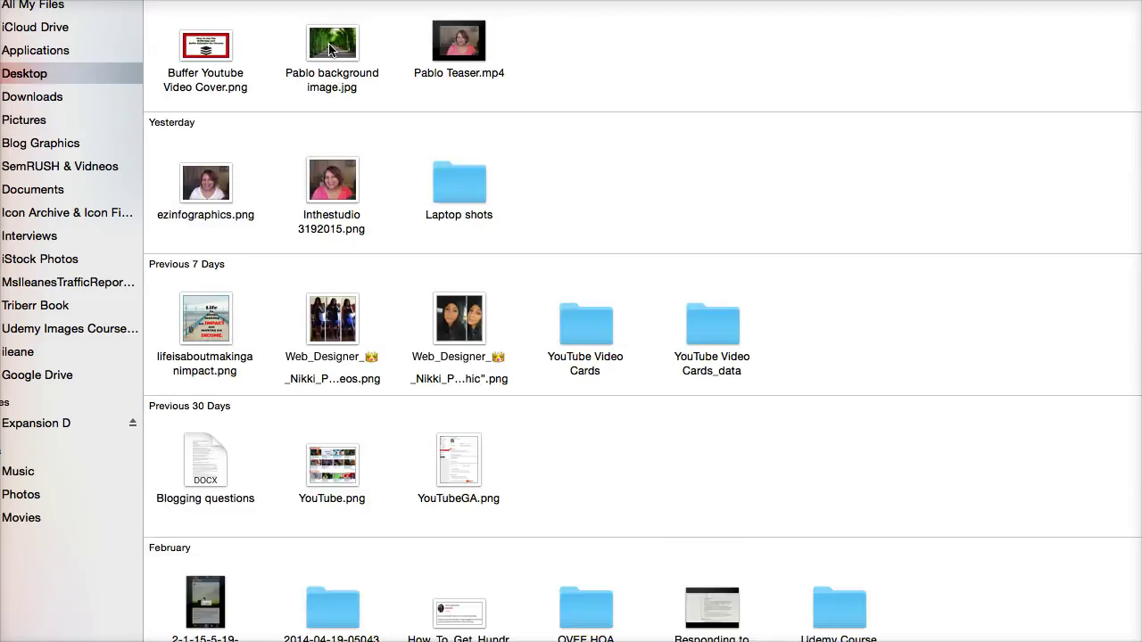
click(324, 52)
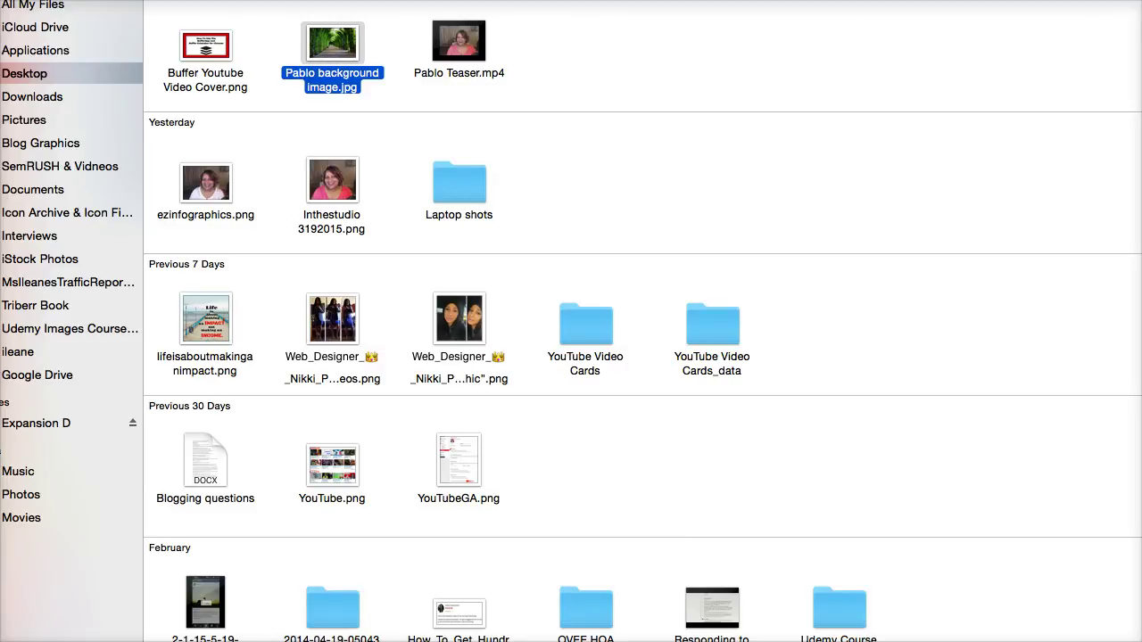
key(Return)
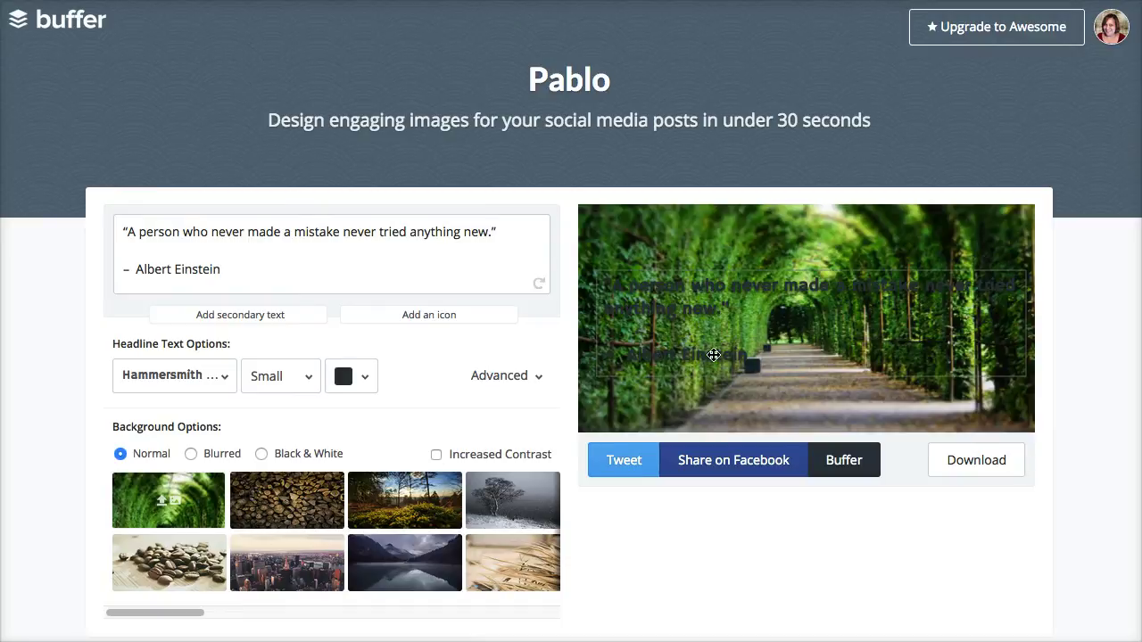
- Make the headline text white and move the quote block lower
click(364, 377)
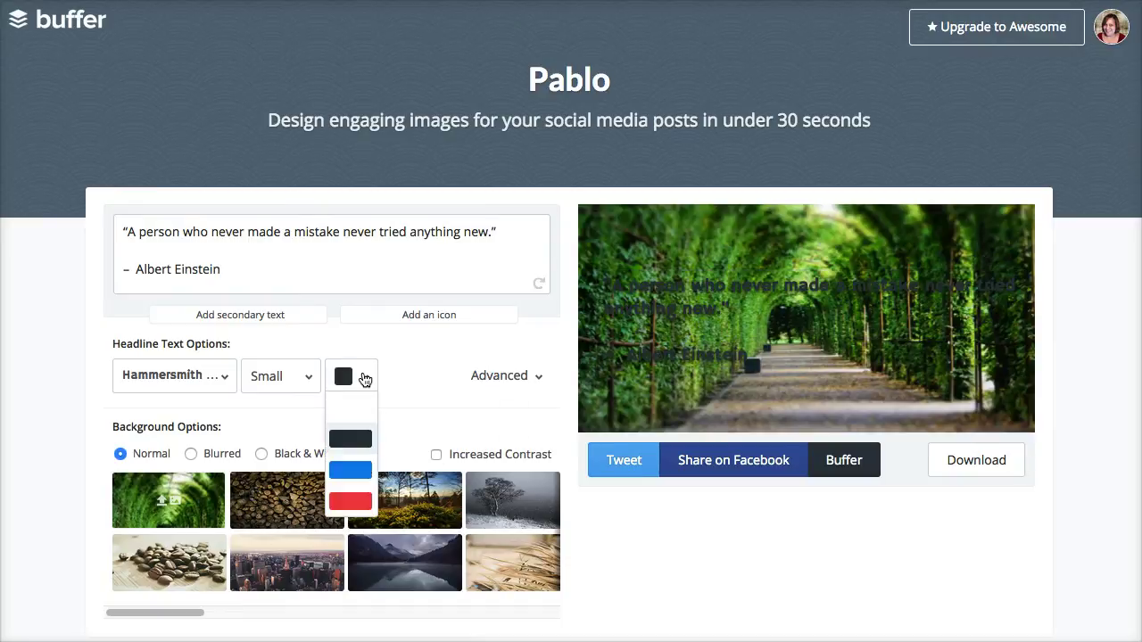
click(357, 409)
drag(833, 327, 840, 357)
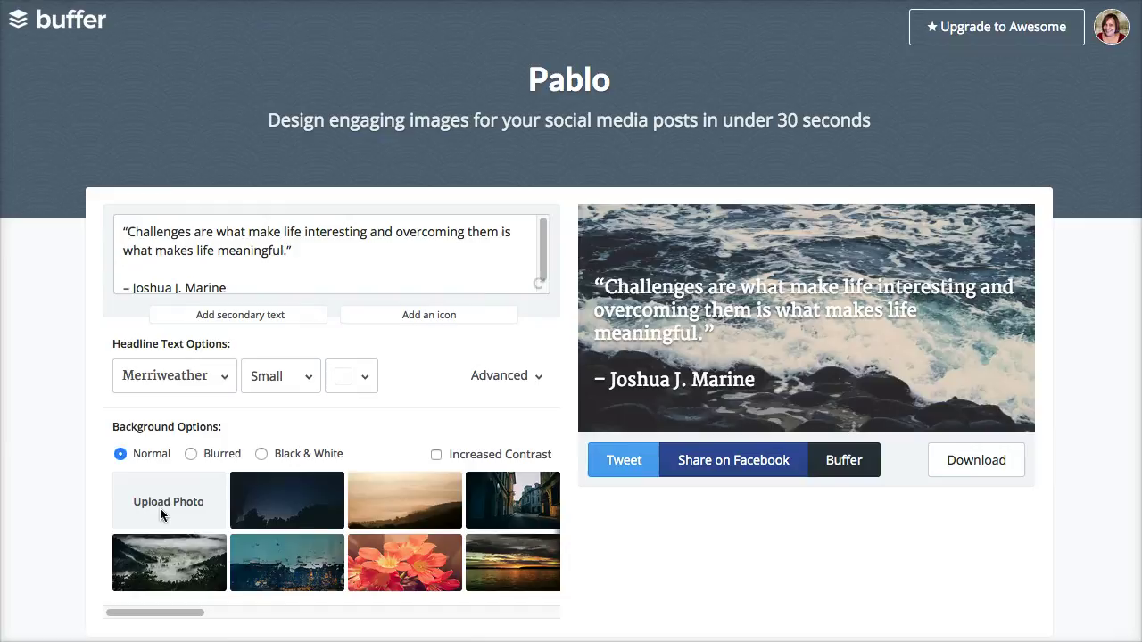
- Upload Lemon Cake.png as the background and nudge the quote and image slightly into place
click(169, 503)
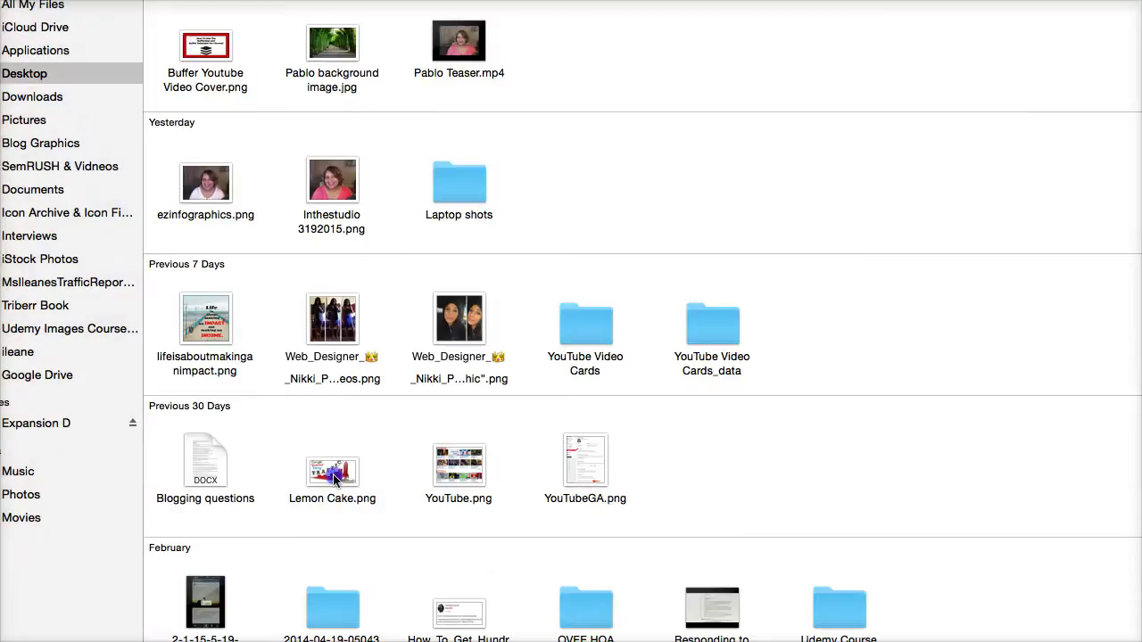
click(331, 473)
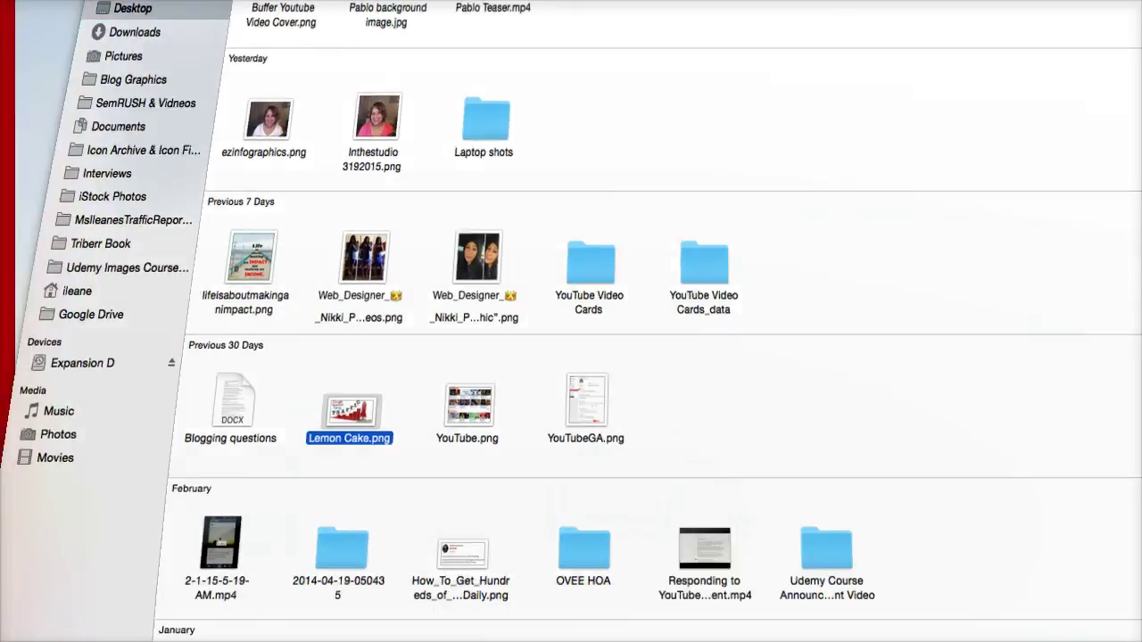
key(Return)
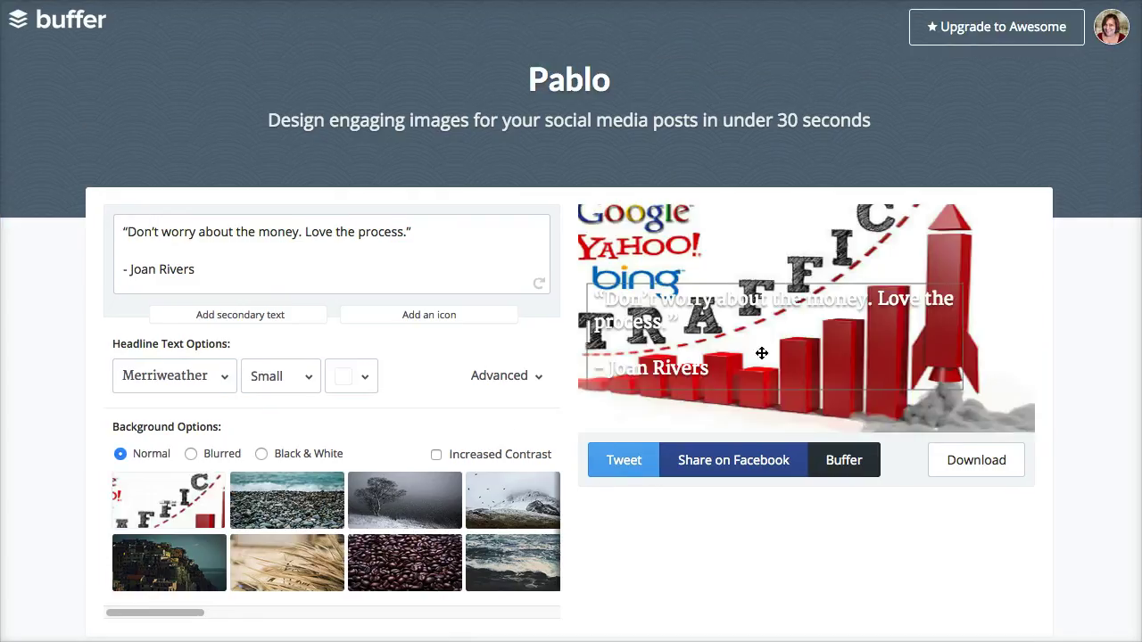
drag(767, 360, 772, 351)
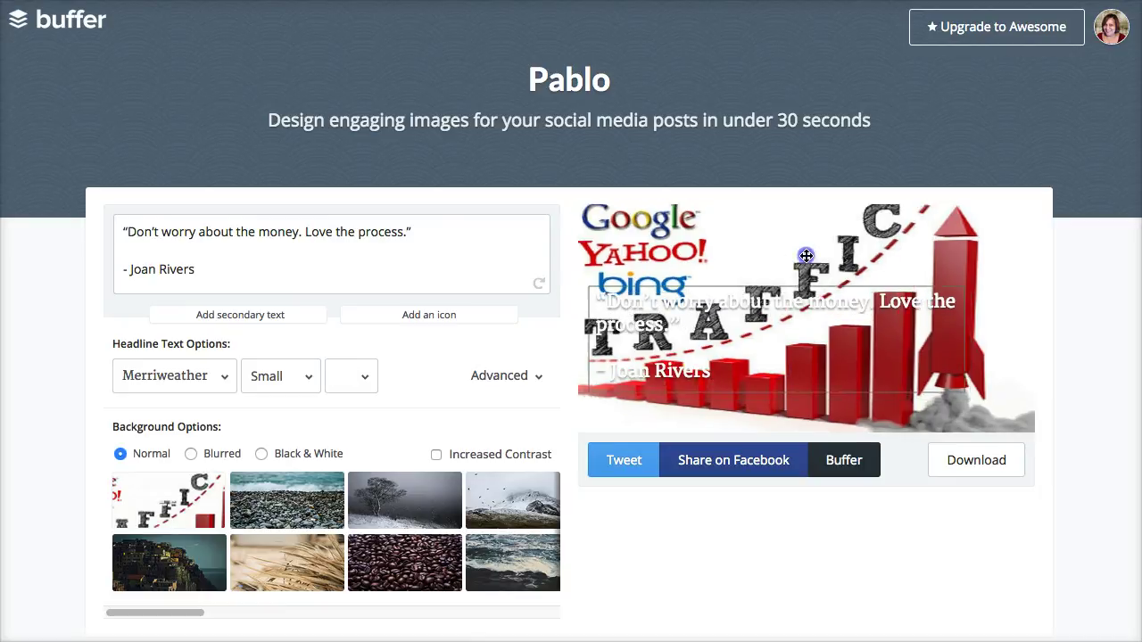
drag(816, 263, 823, 265)
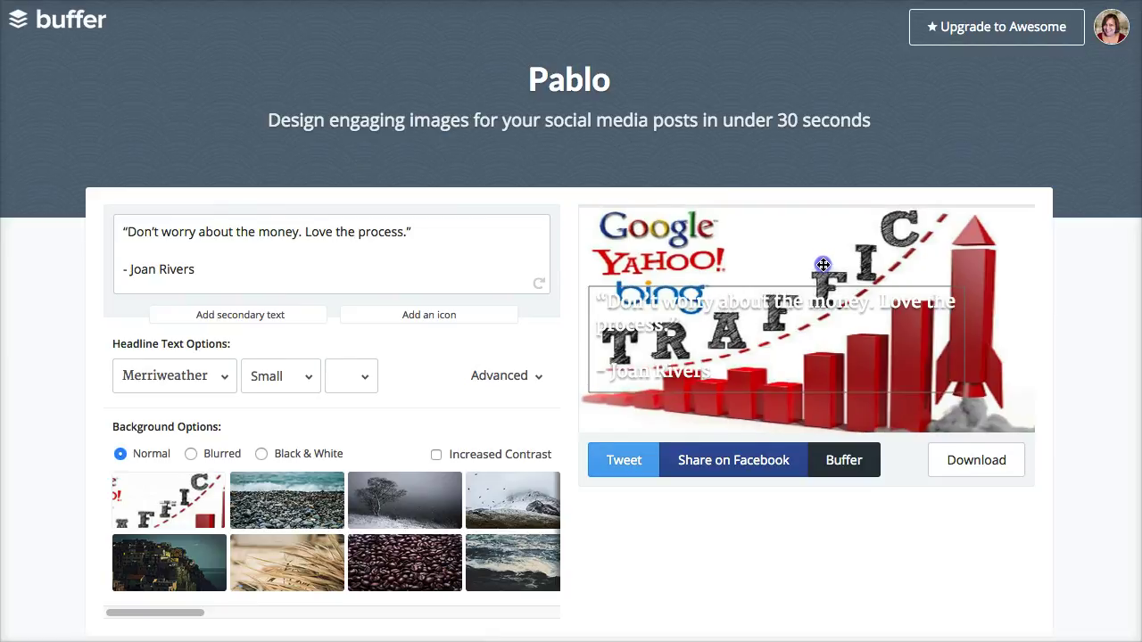
- Select all of the headline quote text and delete it
click(207, 268)
drag(210, 268, 92, 219)
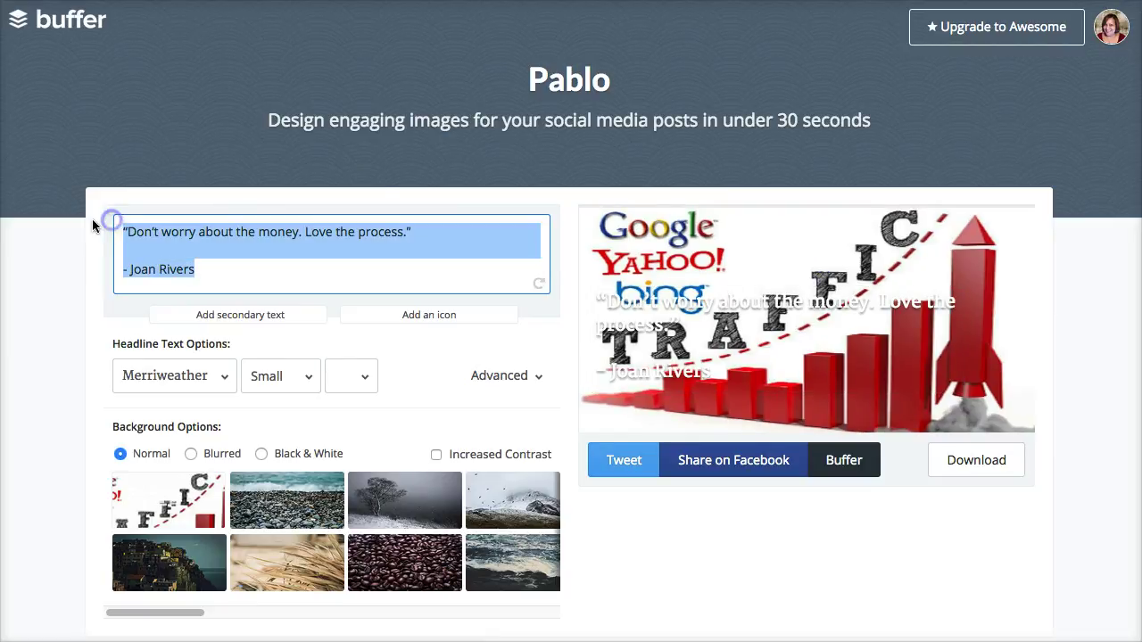
key(BackSpace)
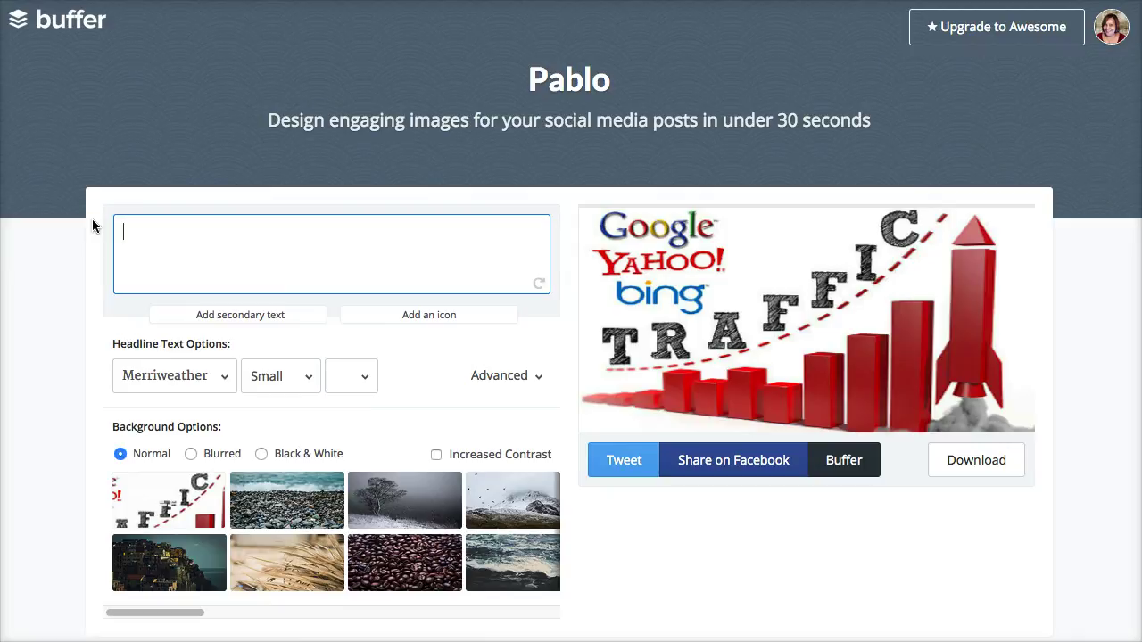